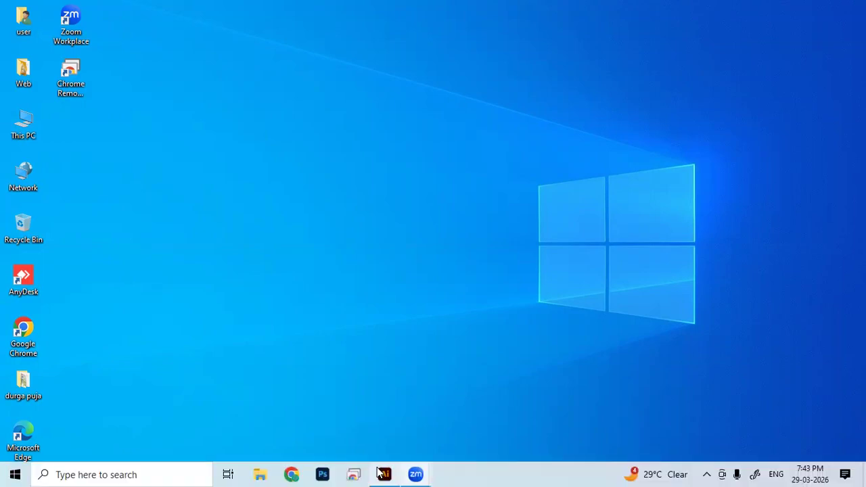
- Switch to Illustrator, activate the Rectangle tool and set the fill colour to red DD1010
left_click(379, 473)
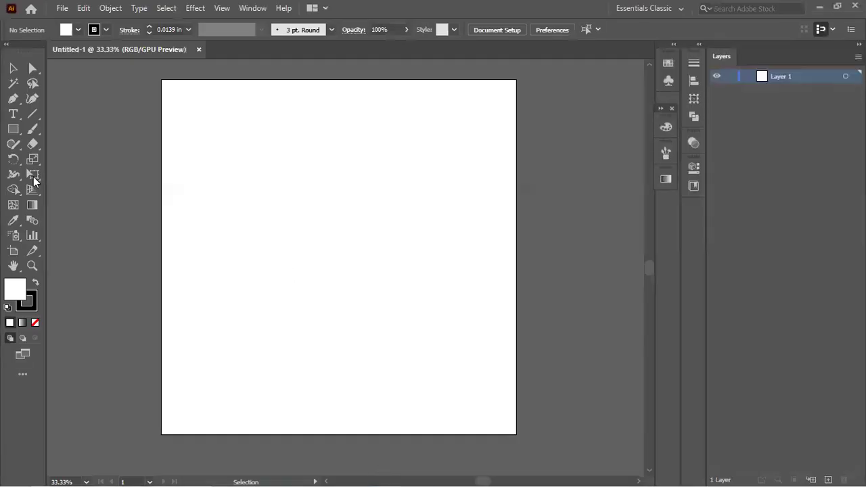
left_click(13, 130)
double_click(21, 284)
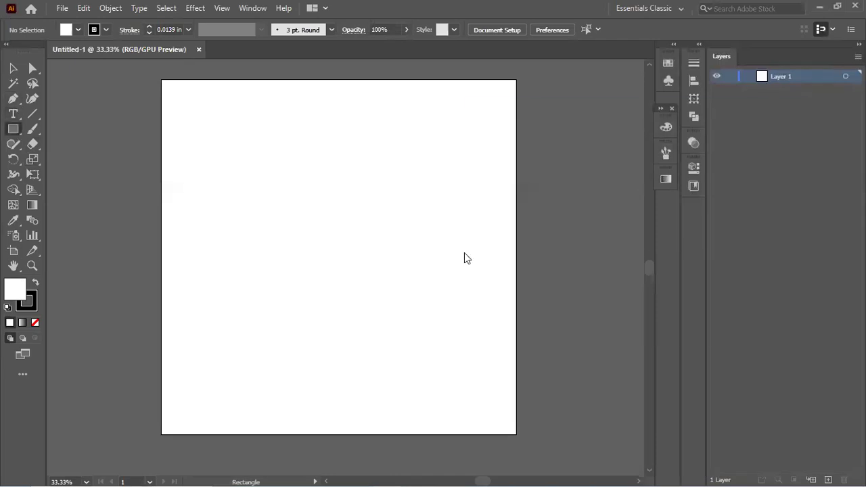
left_click(620, 161)
left_click(771, 145)
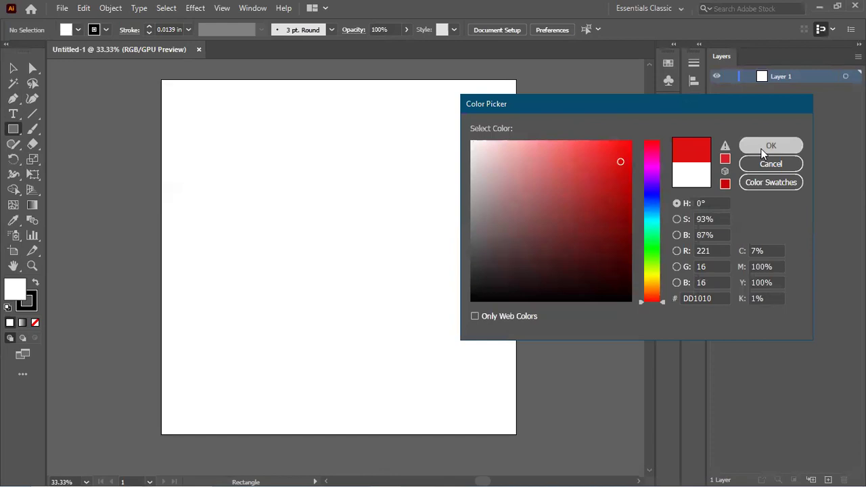
- Draw six separate red rectangles of varying sizes across the upper half of the artboard
left_click_drag(244, 144, 286, 175)
left_click_drag(302, 136, 324, 158)
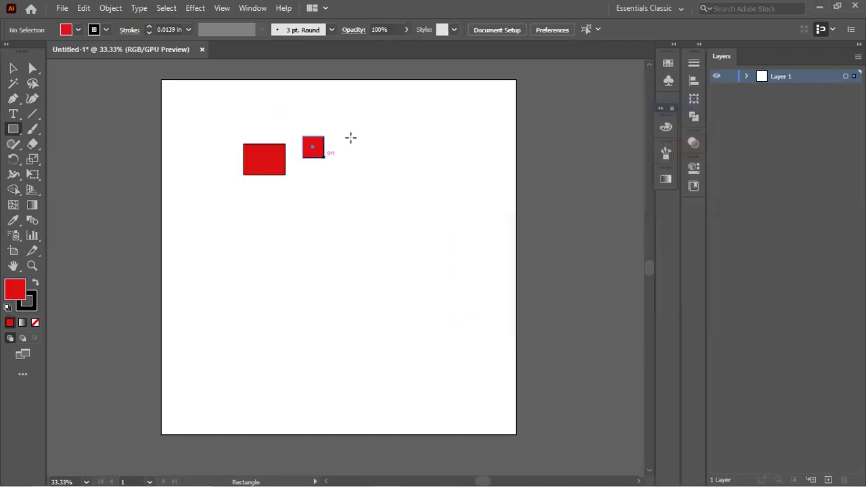
left_click(406, 183)
left_click(445, 273)
mouse_move(339, 117)
left_mouse_down()
mouse_move(352, 147)
mouse_move(368, 153)
left_mouse_up()
left_click_drag(302, 181, 348, 216)
left_click_drag(374, 175, 420, 206)
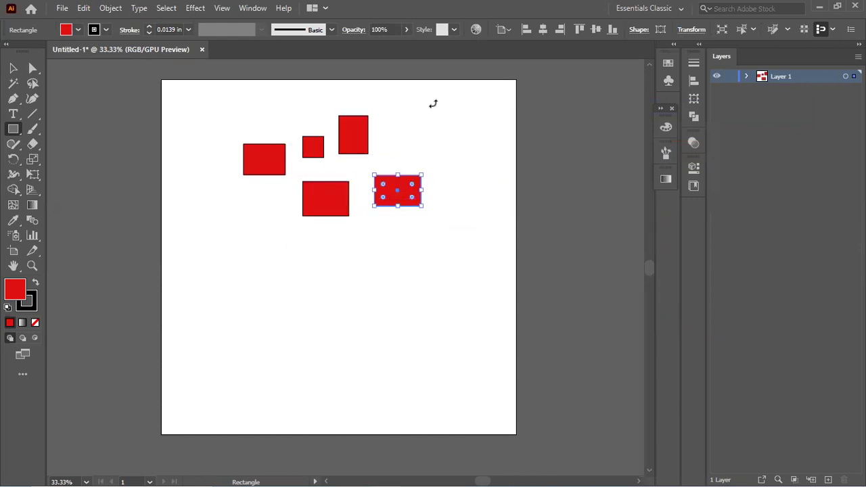
left_click_drag(433, 104, 480, 144)
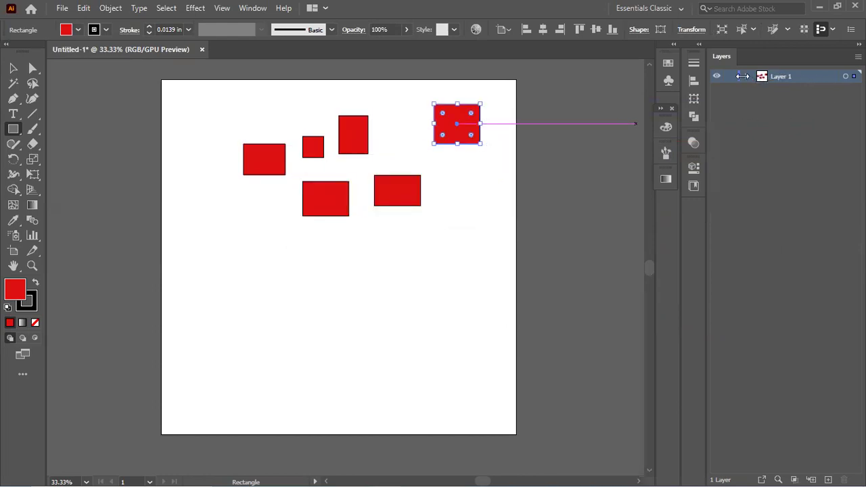
- Expand Layer 1's contents and add two more red rectangles, one at the far right and one at the left, undoing any extra one
left_click(746, 76)
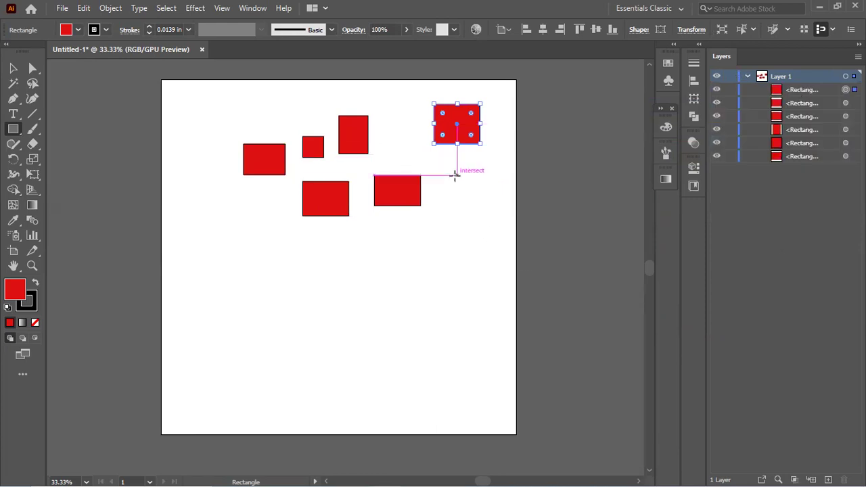
left_click_drag(455, 175, 492, 196)
mouse_move(243, 205)
left_mouse_down()
mouse_move(274, 232)
mouse_move(371, 276)
left_mouse_up()
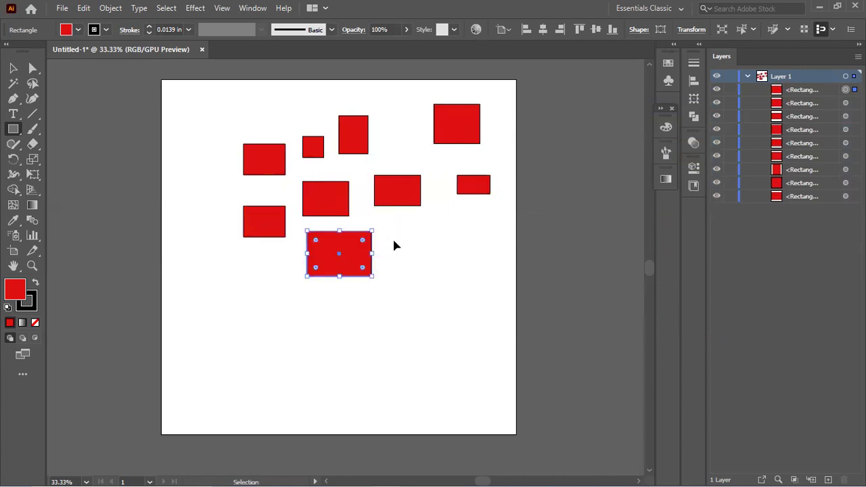
key("ctrl+z")
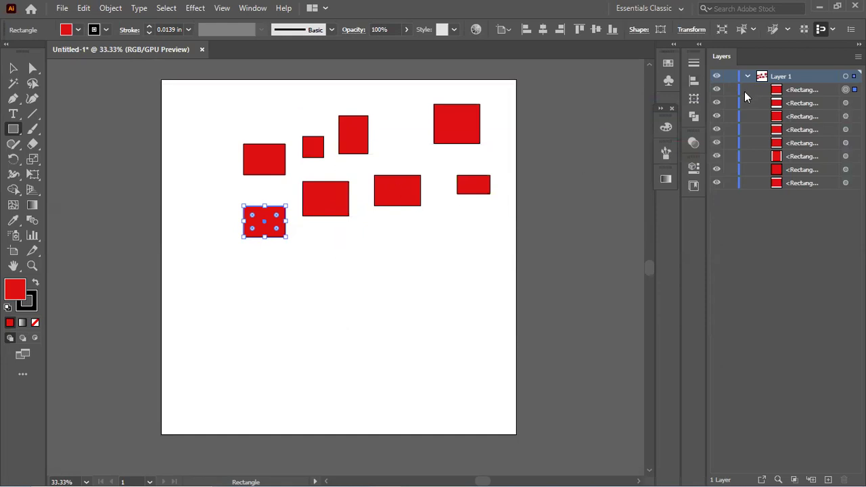
- Select a rectangle entry in Layer 1 and a rectangle on the artboard to examine how objects correspond to layer entries
key("v")
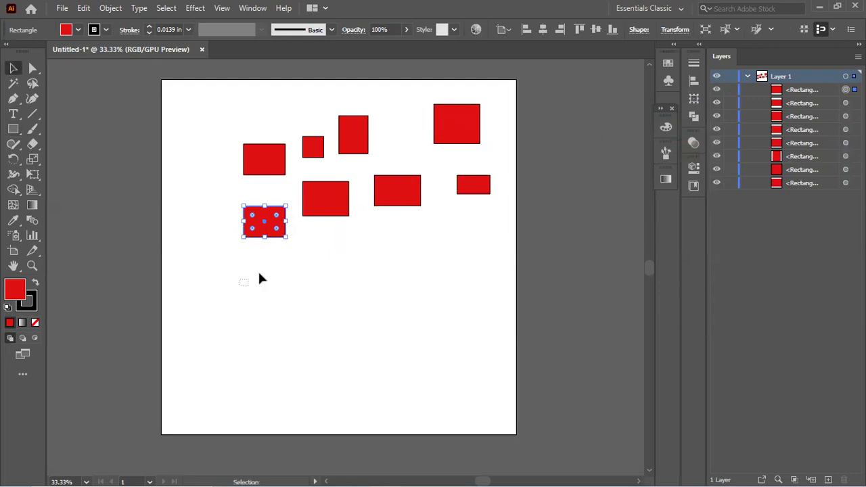
left_click(293, 253)
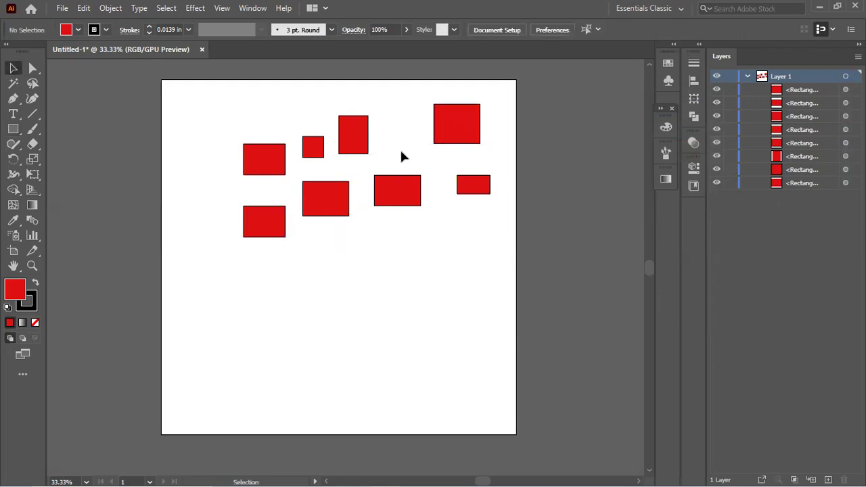
left_click(810, 134)
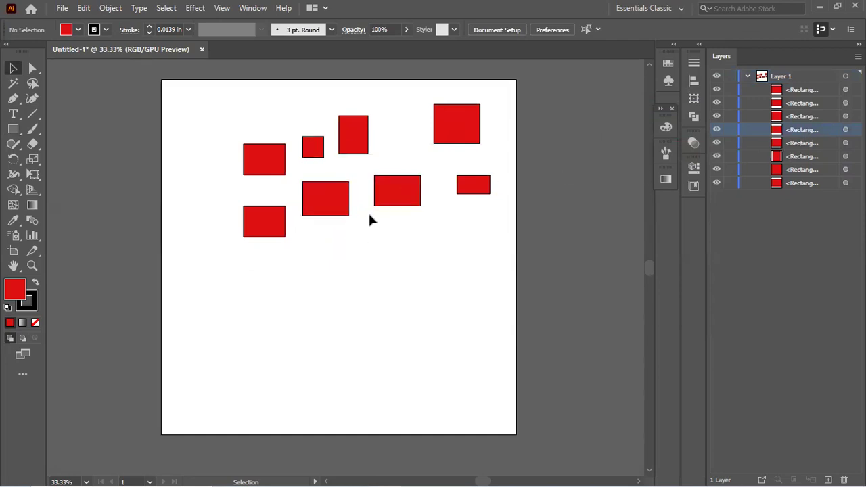
left_click(345, 207)
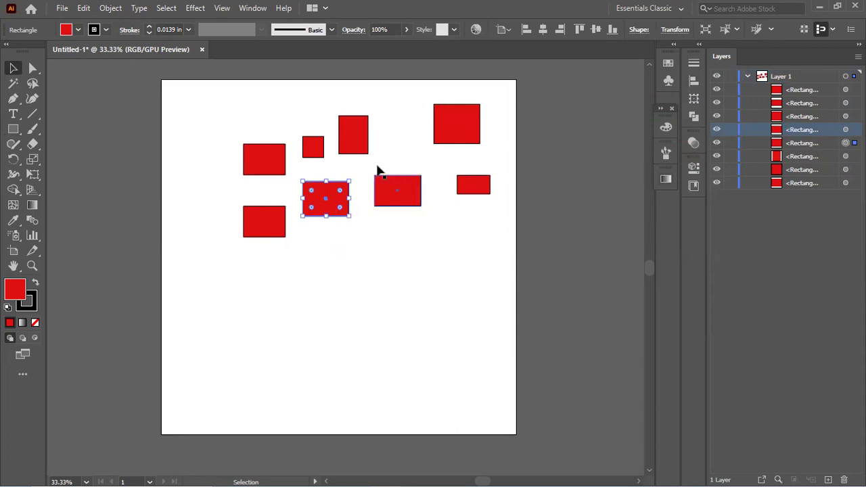
- Create a new layer above Layer 1 and change the tall upper rectangle's fill to green 2BDB12
left_click(362, 146)
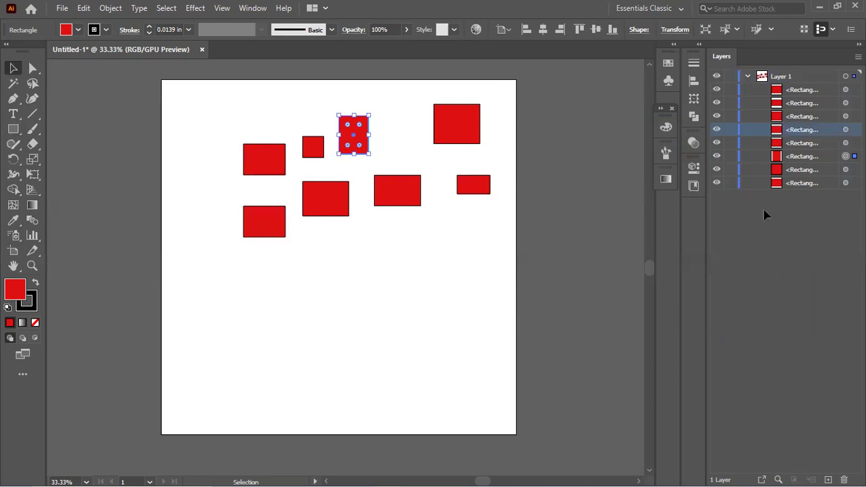
left_click(830, 473)
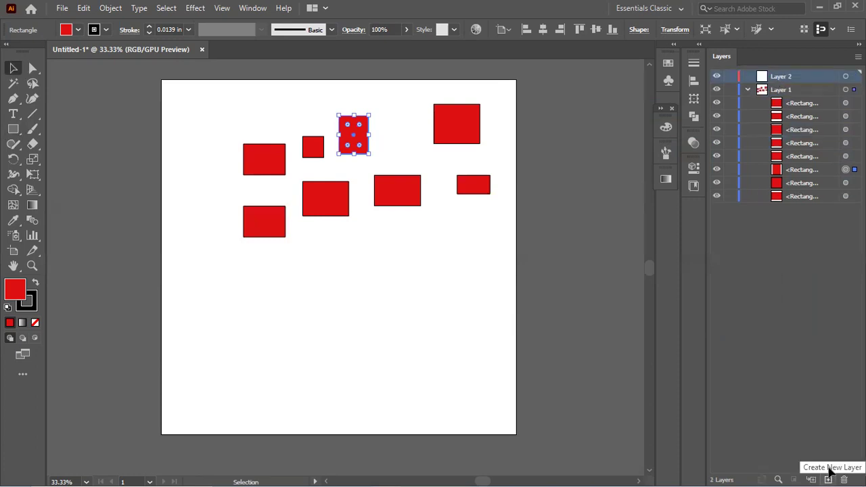
double_click(19, 295)
left_click(651, 252)
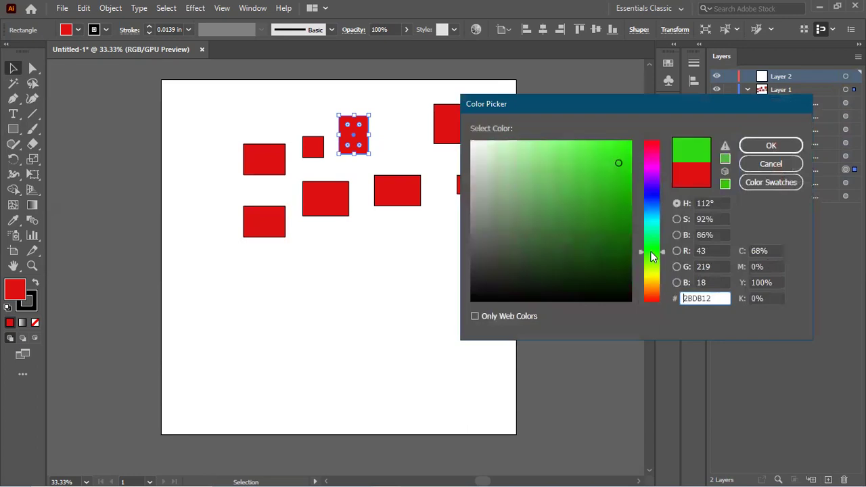
left_click(746, 148)
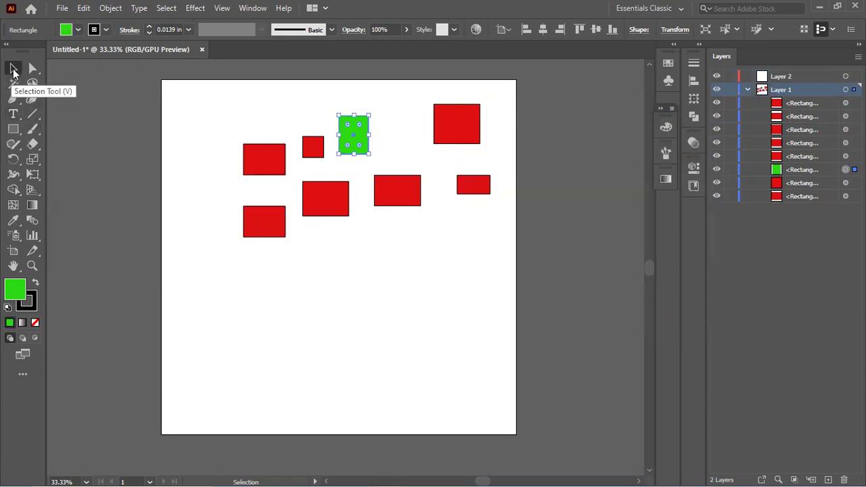
- Draw six green rectangles of varying sizes on Layer 2 across the lower half of the artboard
left_click(82, 71)
left_click(13, 128)
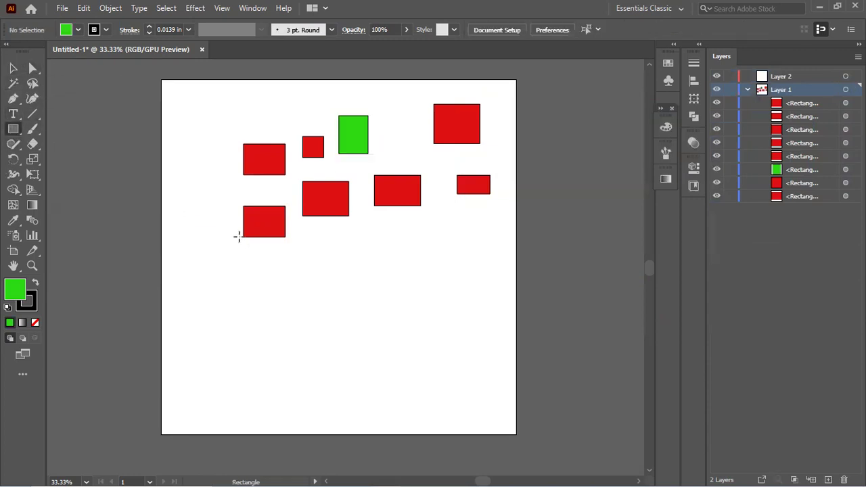
left_click(786, 77)
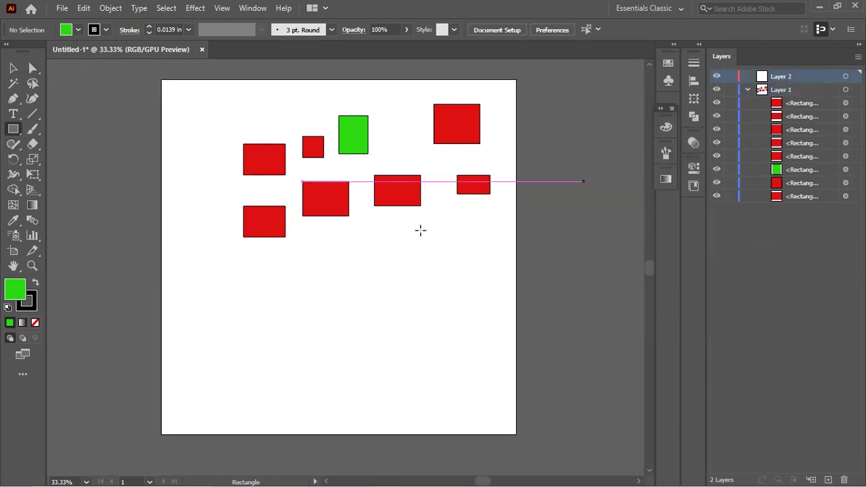
left_click_drag(293, 257, 344, 290)
left_click_drag(380, 252, 445, 290)
mouse_move(170, 283)
left_mouse_down()
mouse_move(248, 334)
mouse_move(373, 350)
mouse_move(348, 359)
left_mouse_up()
mouse_move(384, 309)
left_mouse_down()
mouse_move(486, 368)
mouse_move(480, 376)
left_mouse_up()
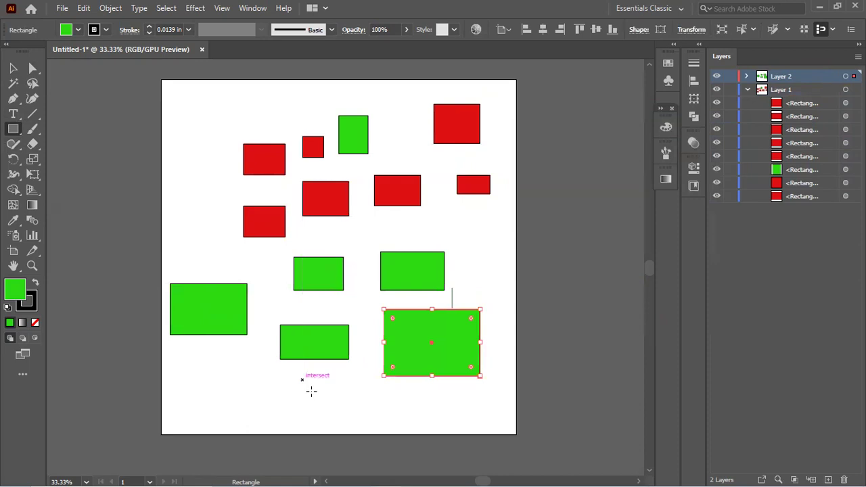
left_click_drag(301, 379, 340, 399)
- Expand Layer 2 to view its rectangles, and collapse both Layer 2 and Layer 1
left_click(746, 76)
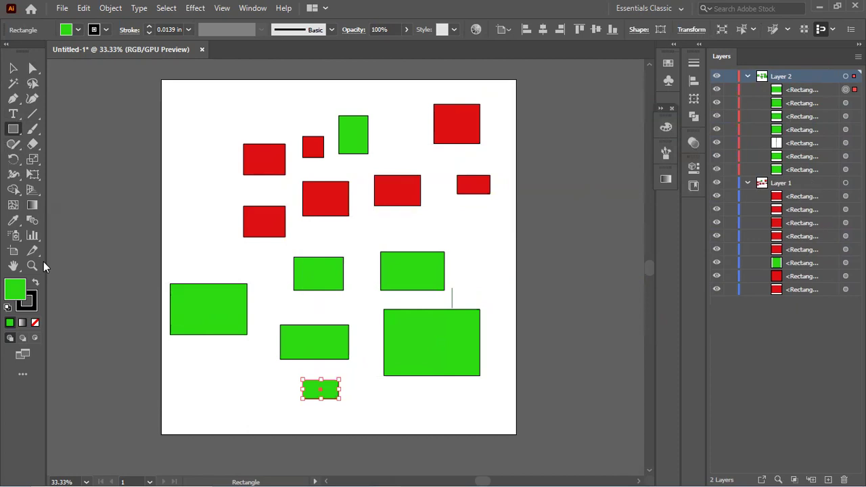
left_click(746, 77)
left_click(746, 89)
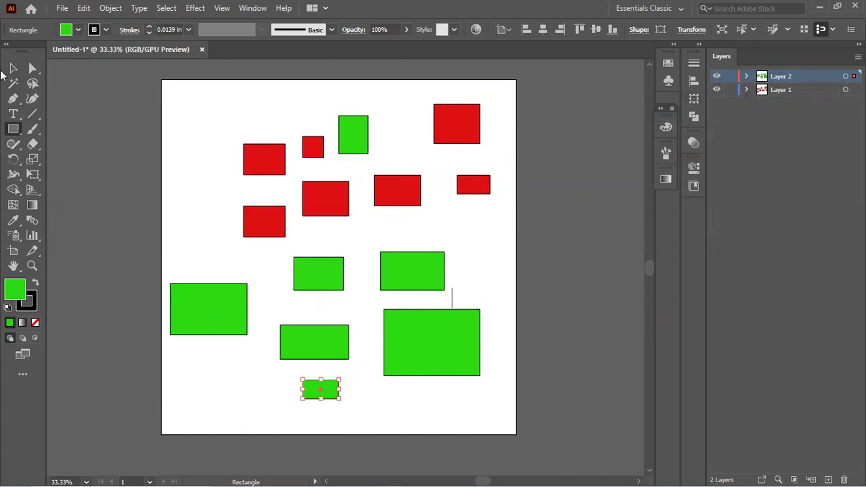
- Select red rectangles on Layer 1 and a green one on Layer 2 to compare their selection outline colours
left_click(13, 68)
left_click(168, 150)
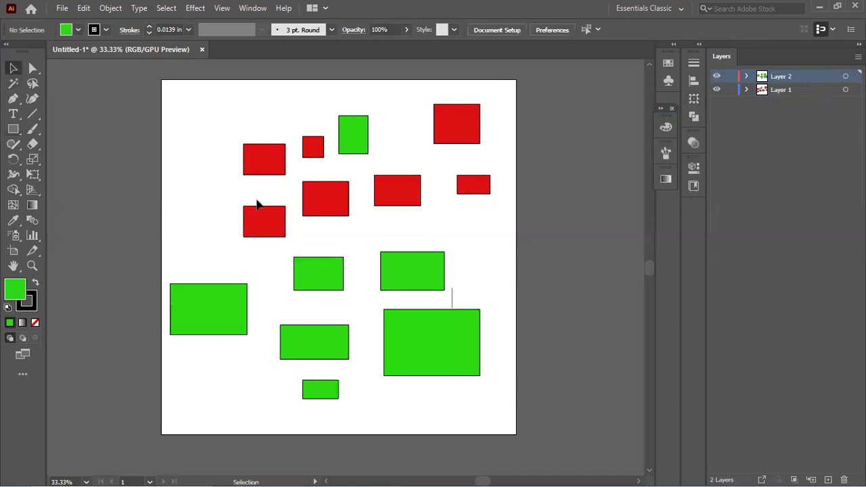
left_click(267, 220)
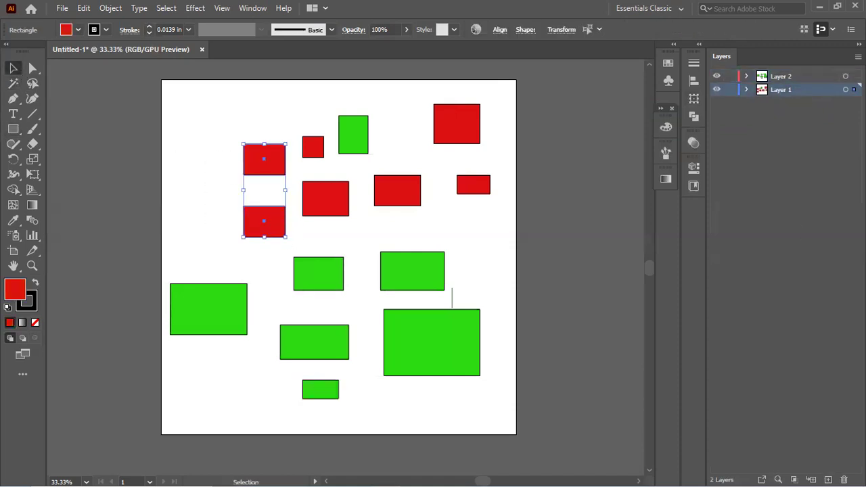
left_click(611, 255)
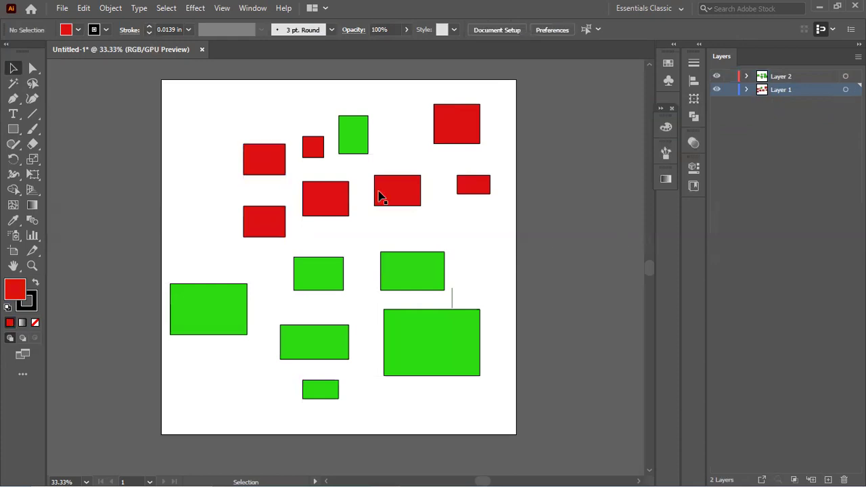
left_click(381, 195)
scroll(437, 198, "left", 3)
scroll(438, 199, "right", 3)
scroll(437, 199, "up", 3)
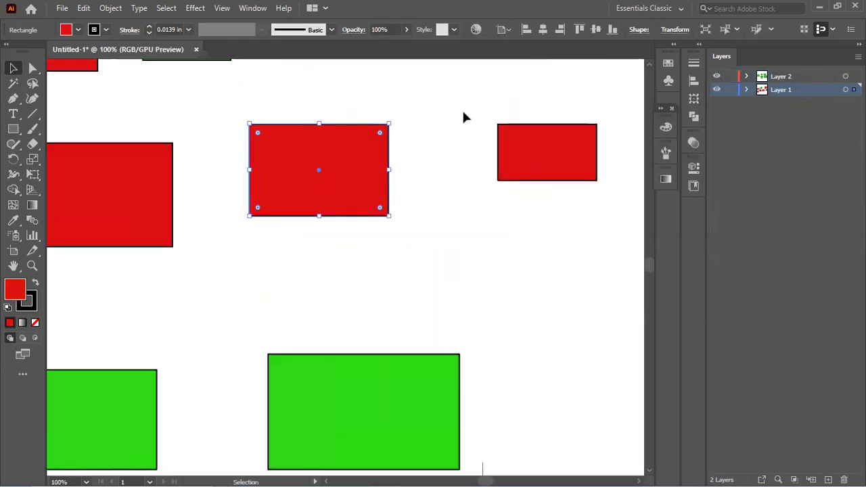
left_click(336, 407)
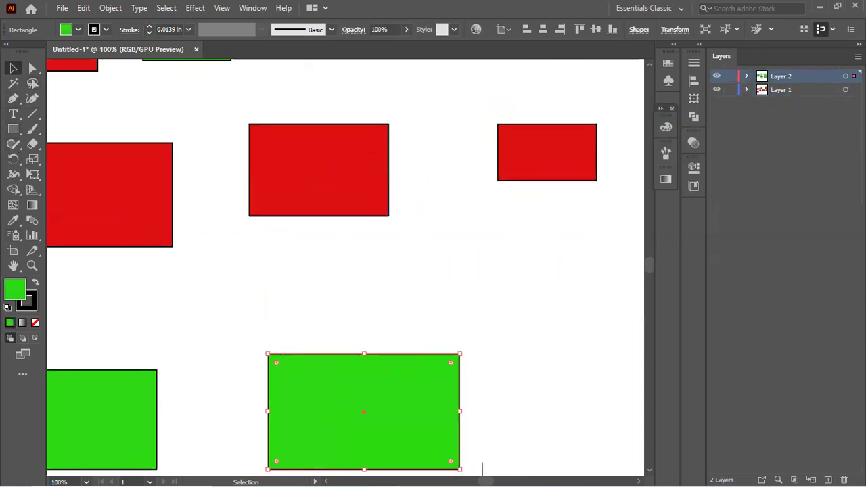
- Draw a green rounded rectangle on Layer 2, to the right of the upper green rectangles
left_click(13, 143)
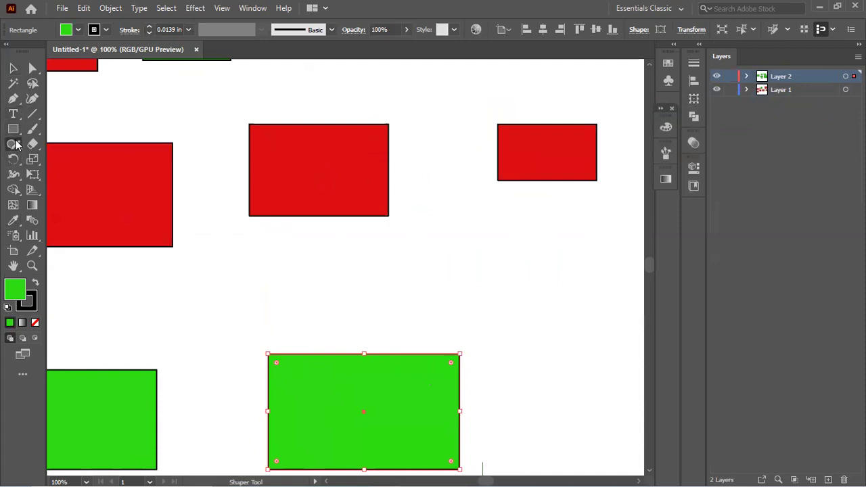
left_click_drag(13, 128, 48, 144)
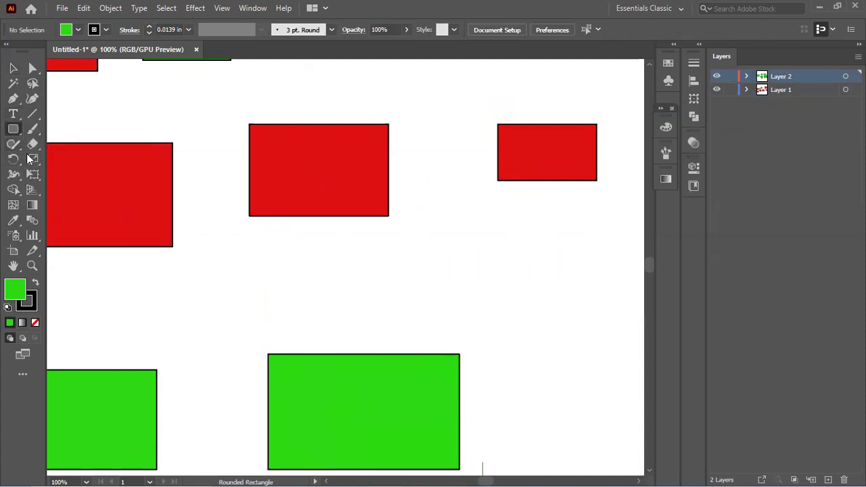
left_click_drag(476, 284, 583, 369)
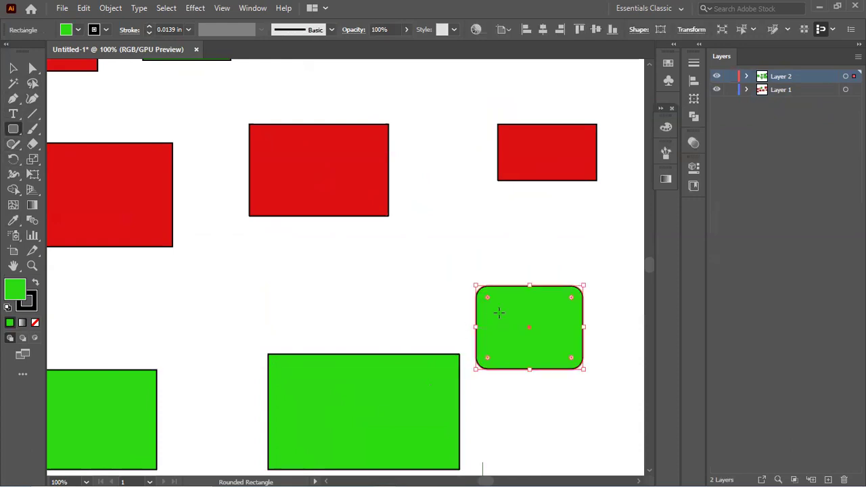
- Select the rounded rectangle and the neighbouring green rectangle to inspect Layer 2's selection outline up close
key("ctrl+plus")
left_click(13, 67)
left_click(562, 362)
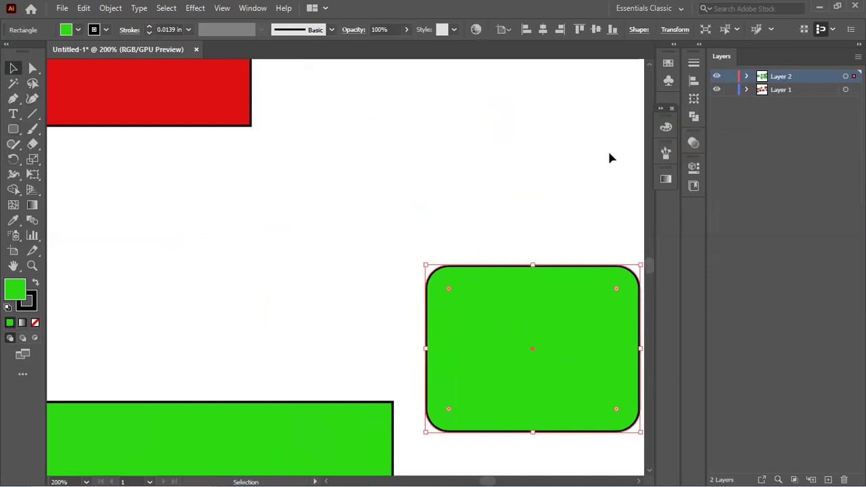
left_click(196, 453)
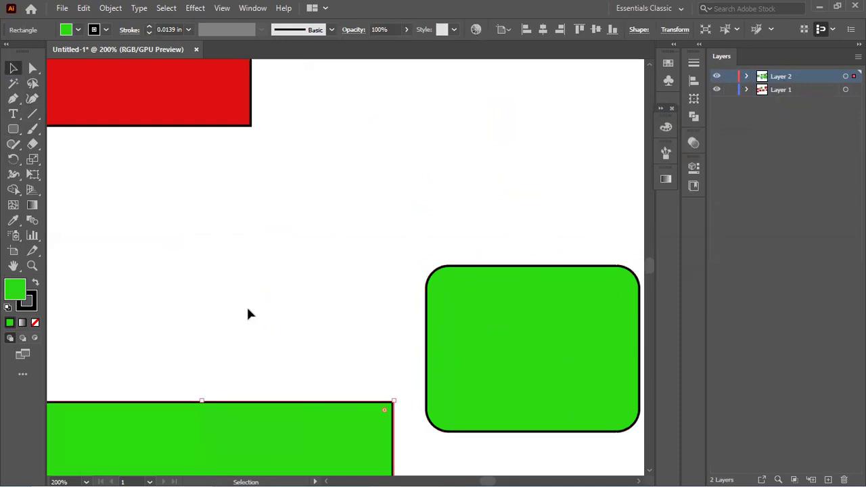
scroll(265, 298, "down", 3)
- Select a red rectangle on Layer 1 and set that layer's colour to Gold in its layer options
left_click(207, 216)
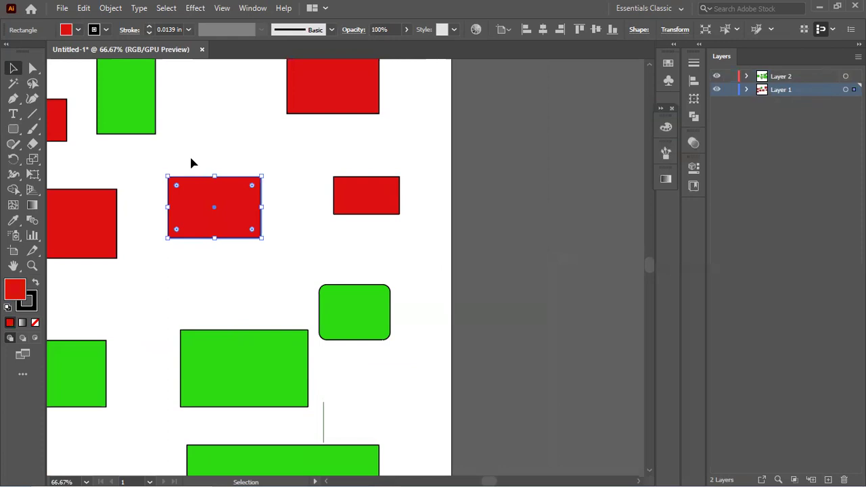
double_click(793, 90)
left_click(450, 218)
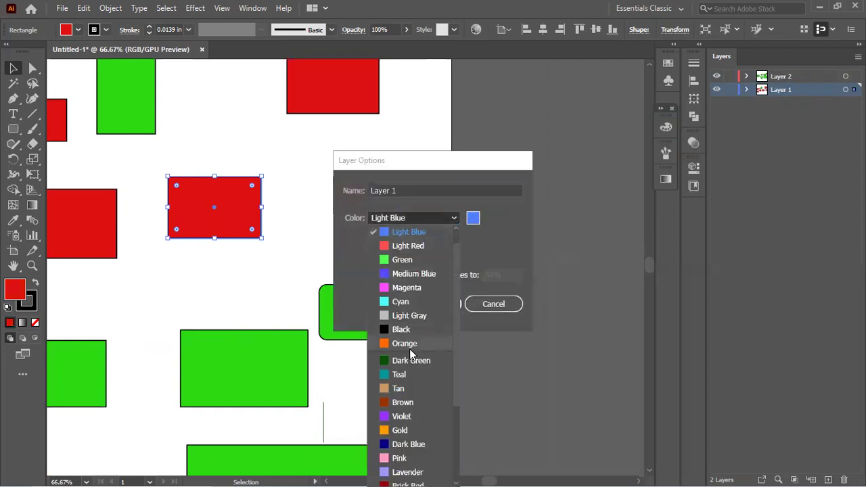
left_click(406, 429)
left_click(433, 304)
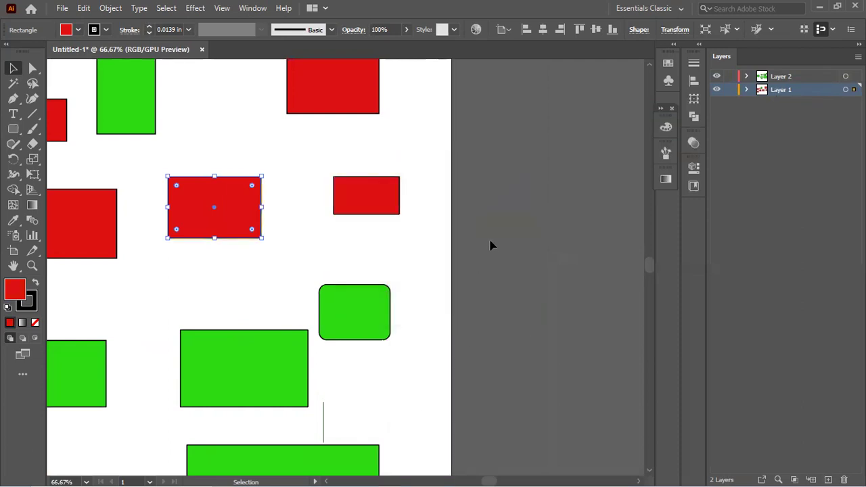
- Select two red rectangles on Layer 1 in turn and inspect their selection outline colour up close
left_click_drag(291, 146, 406, 216)
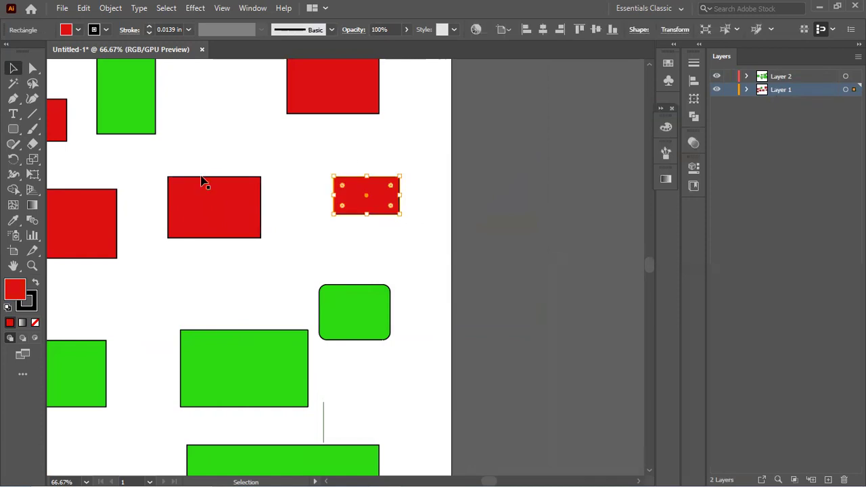
left_click_drag(284, 229, 286, 228)
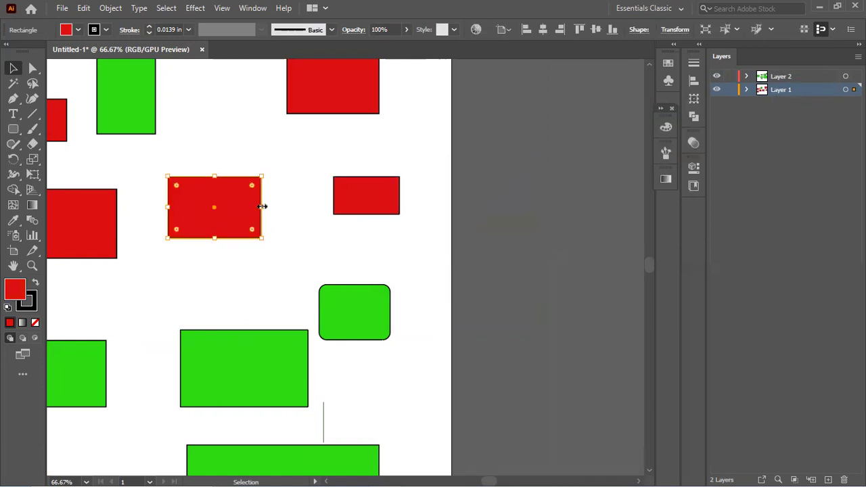
scroll(262, 195, "up", 4)
scroll(263, 194, "down", 5)
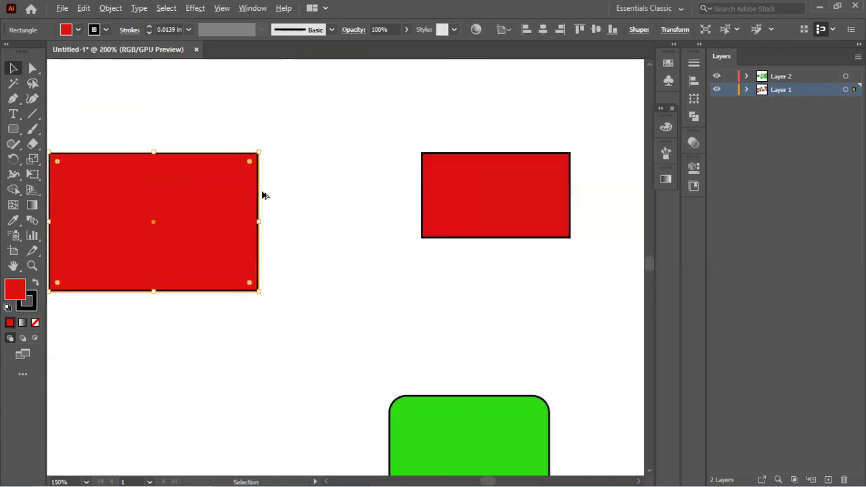
scroll(262, 195, "down", 6)
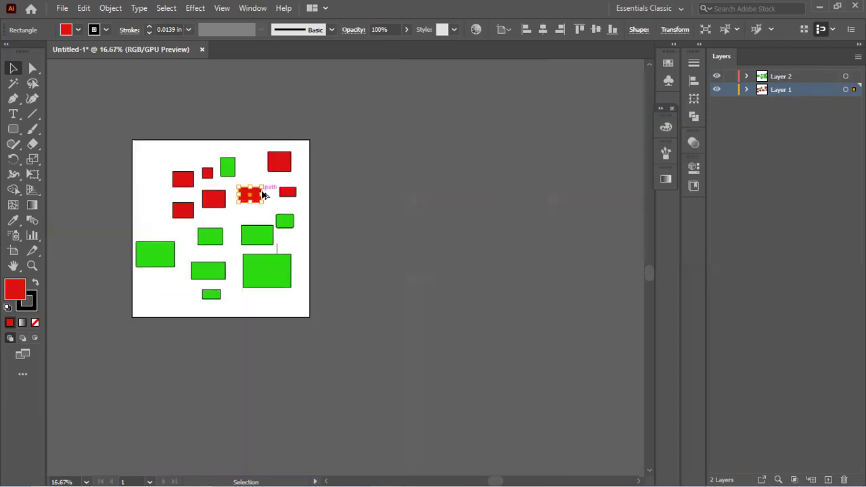
- Expand Layer 1's contents, hide four of its rectangles and show them again
left_click(746, 90)
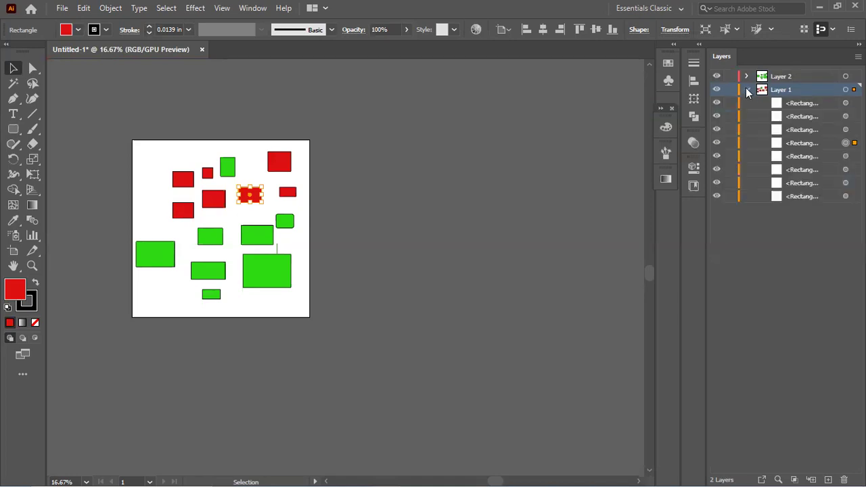
left_click_drag(713, 135, 714, 174)
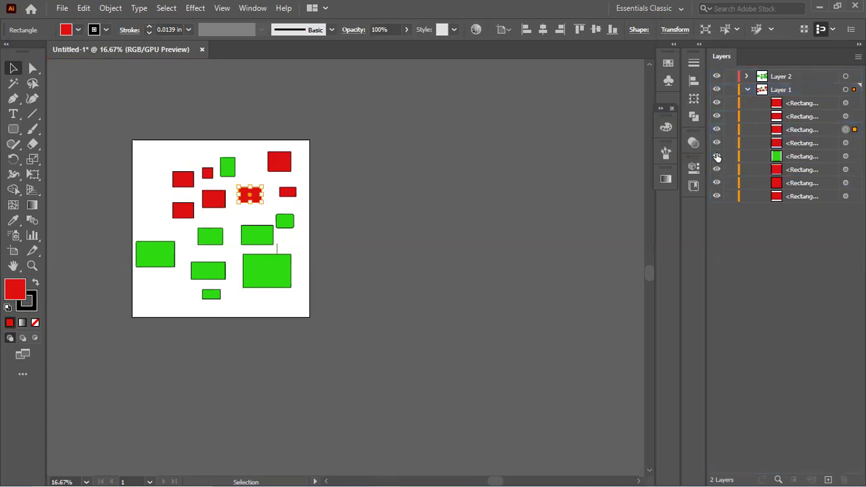
left_click_drag(717, 130, 718, 169)
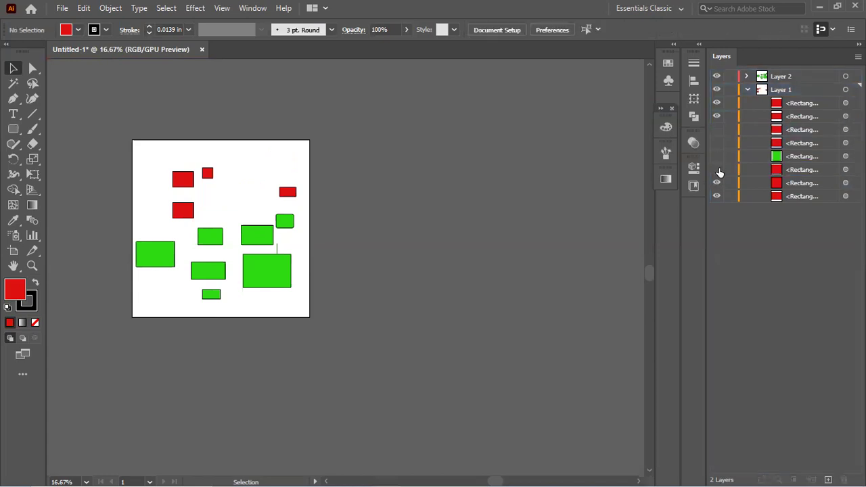
left_click_drag(717, 131, 718, 175)
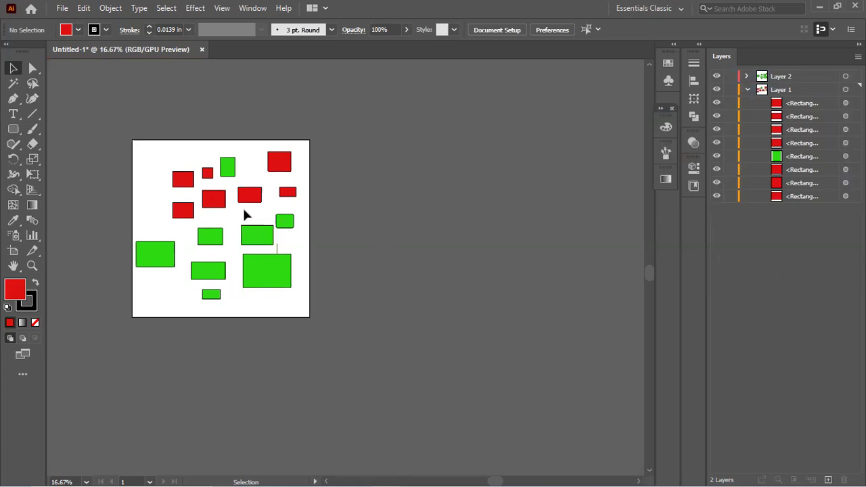
- Move Layer 2 below Layer 1 and delete Layer 1 together with its rectangles
left_click(802, 78)
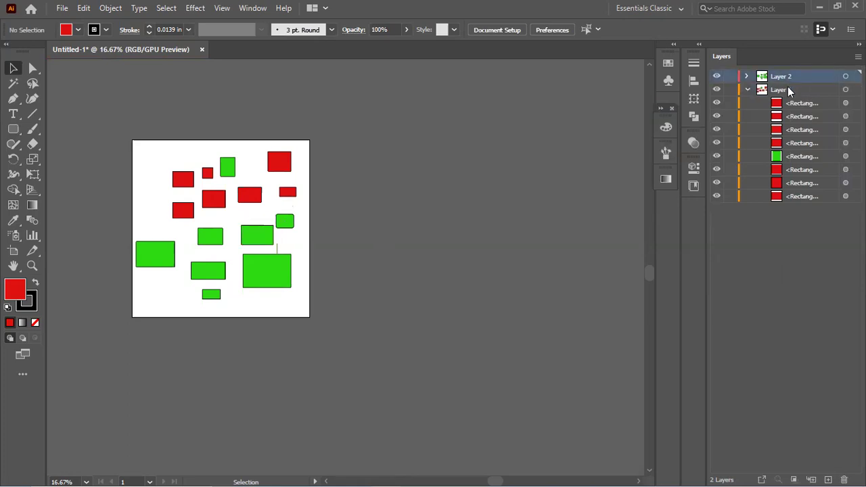
left_click_drag(792, 80, 833, 468)
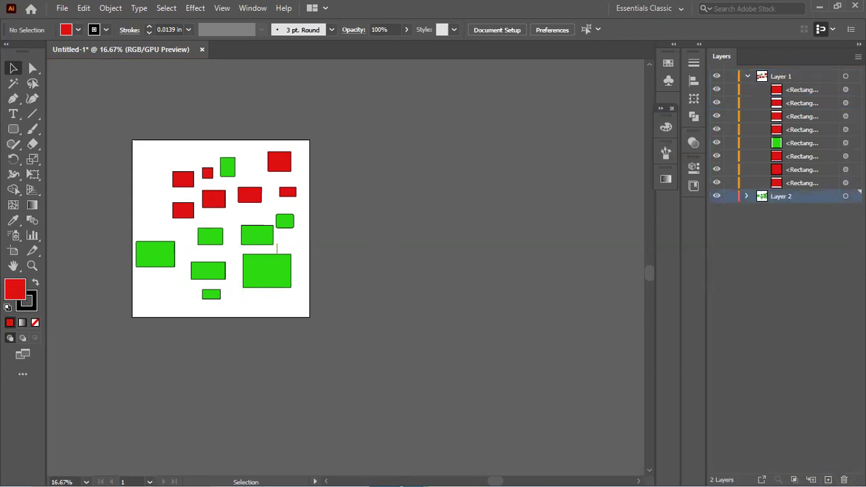
left_click(786, 76)
left_click_drag(786, 75, 843, 478)
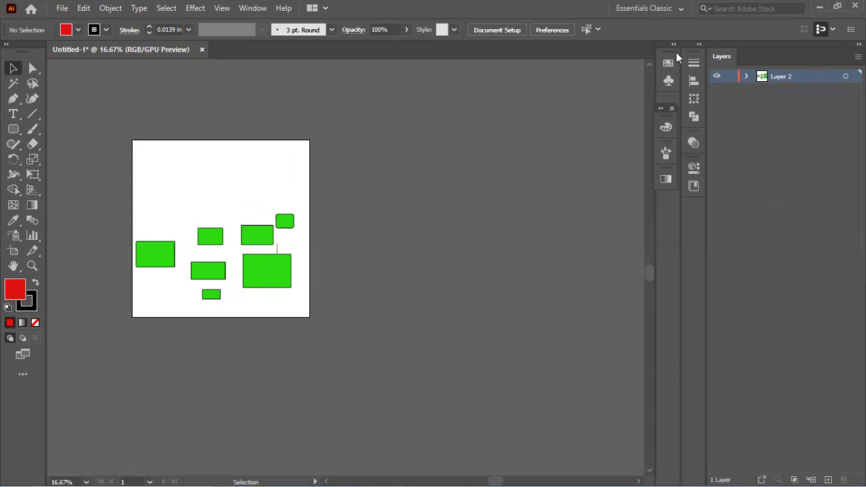
- Expand Layer 2 and delete all of its green rectangles, leaving the layer itself in place
left_click(746, 76)
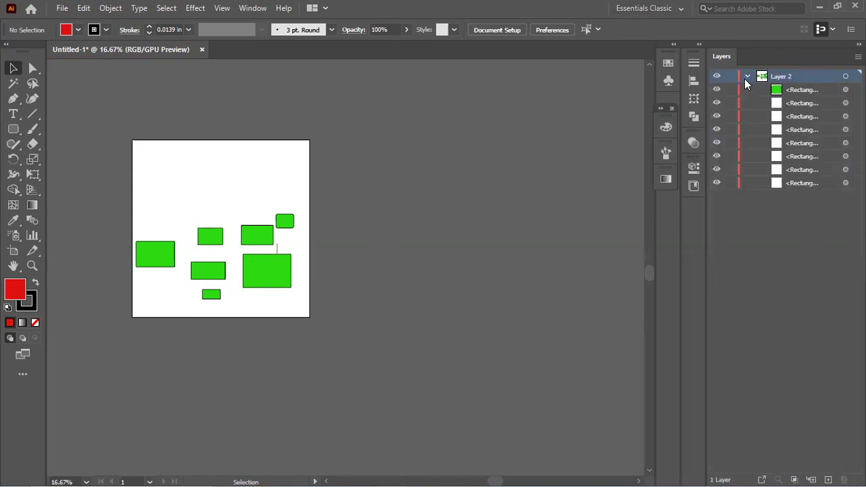
left_click(794, 90)
left_click(803, 184, "shift")
left_click_drag(803, 184, 843, 480)
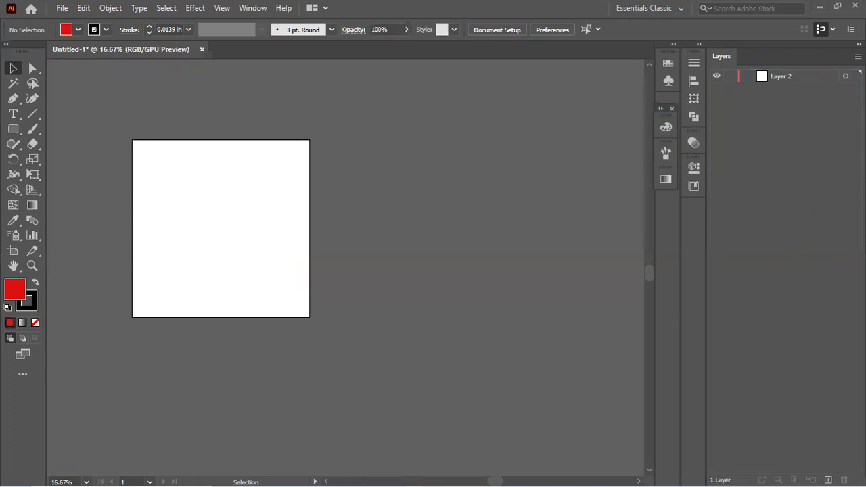
scroll(207, 217, "up", 1)
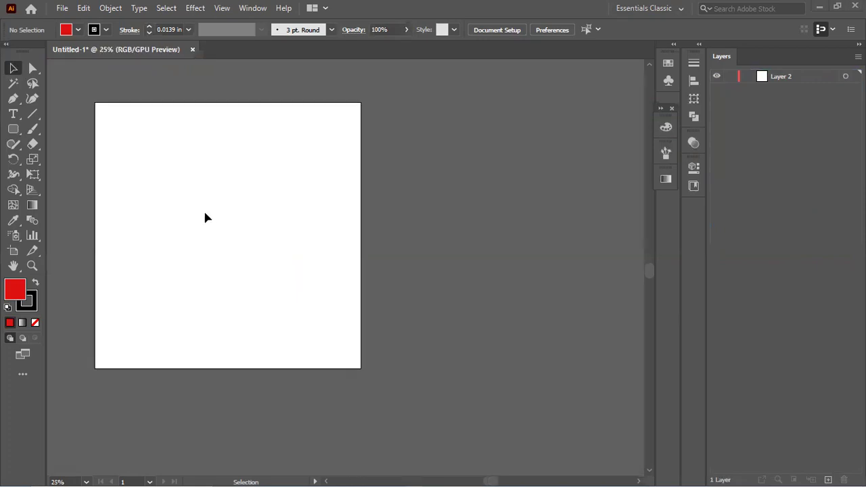
key("space")
left_click_drag(205, 151, 270, 180)
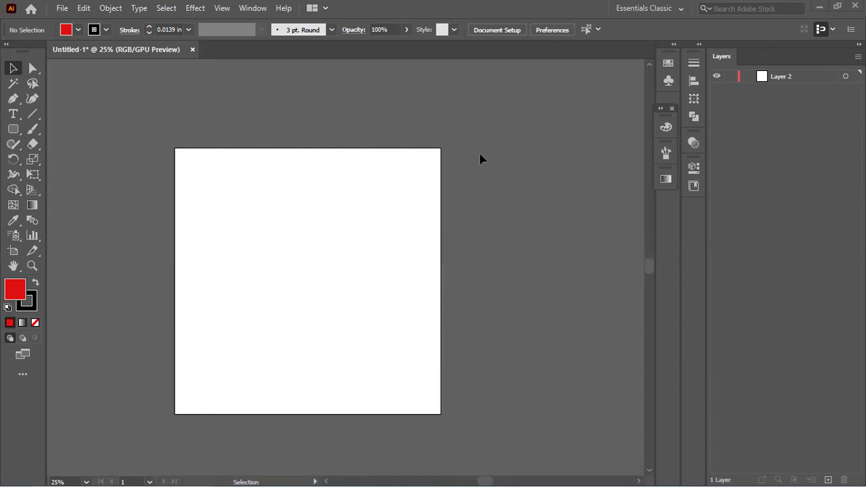
scroll(451, 155, "up", 1)
key("space")
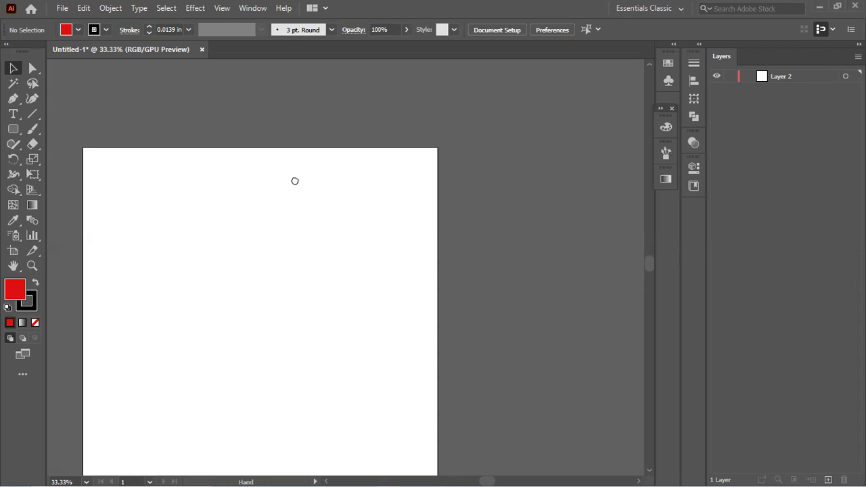
left_click_drag(294, 180, 359, 129)
left_click(198, 10)
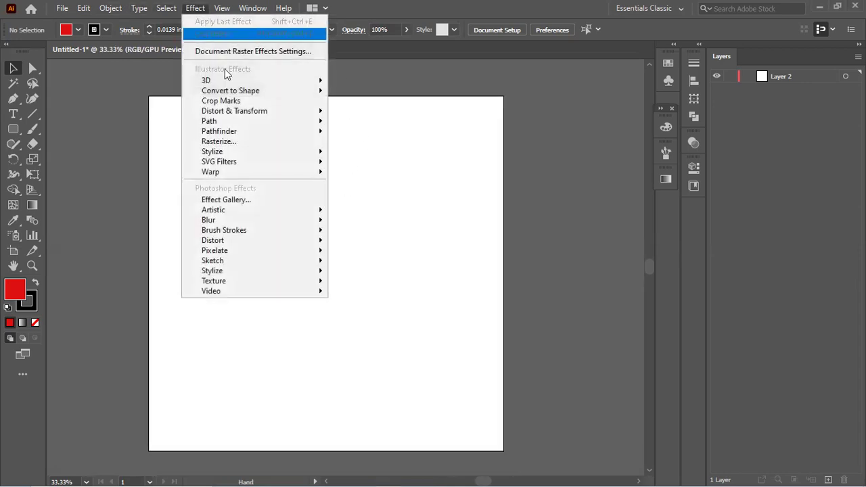
mouse_move(232, 84)
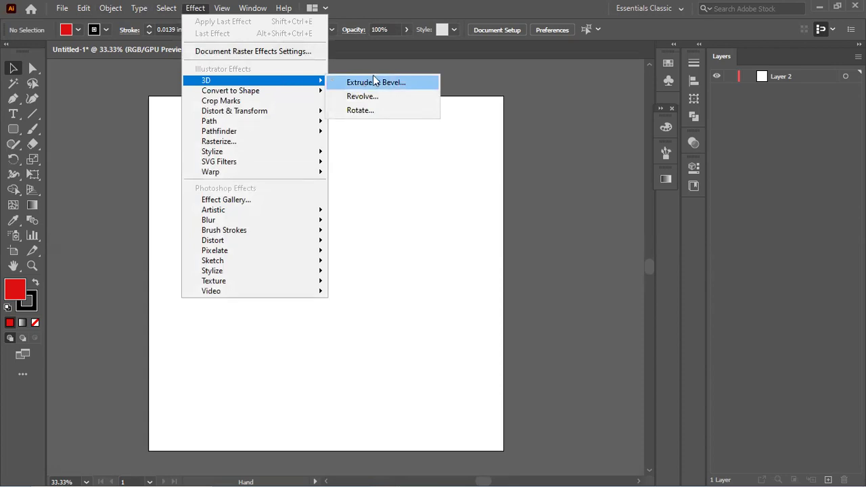
left_click(404, 234)
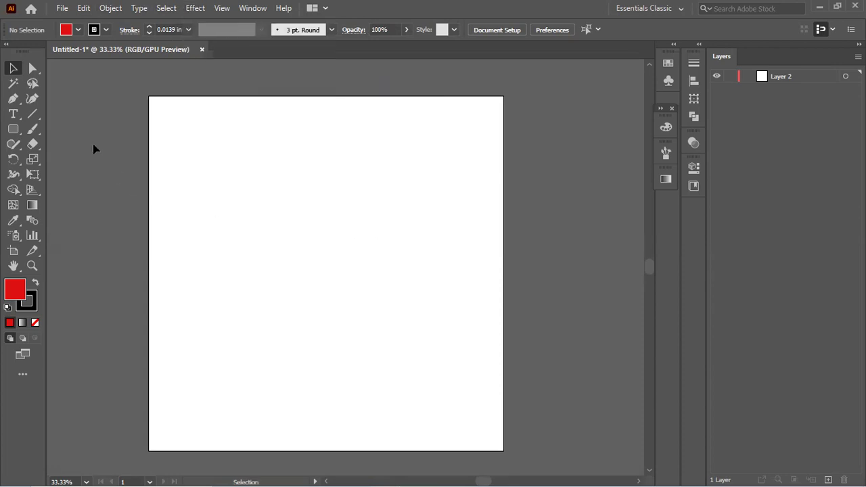
- Draw a red rounded rectangle near the artboard's centre and set its stroke to None
left_click(10, 132)
left_click_drag(295, 216, 388, 287)
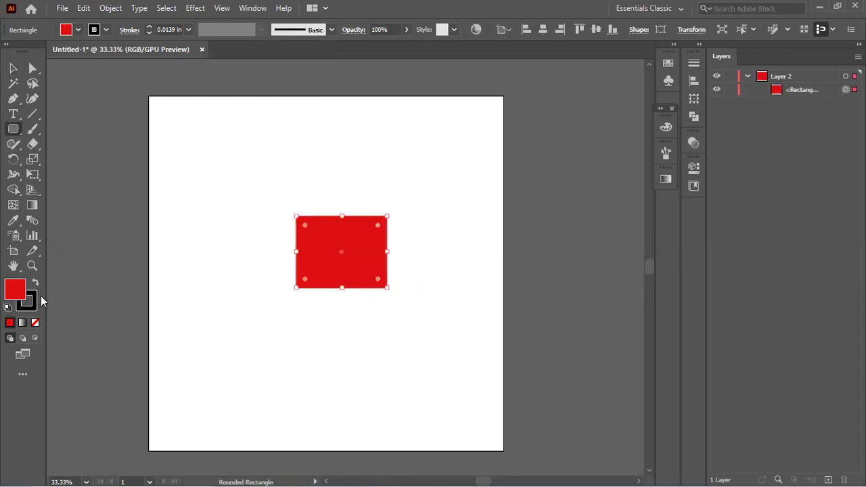
left_click(35, 323)
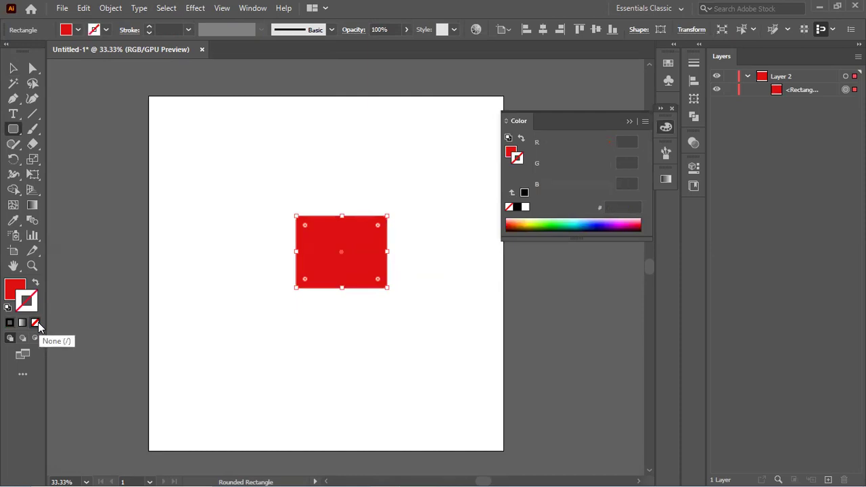
left_click(16, 289)
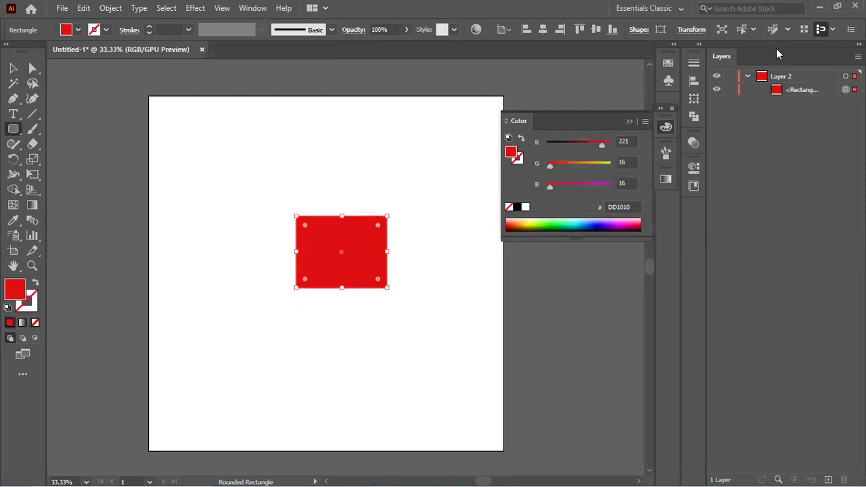
left_click(629, 122)
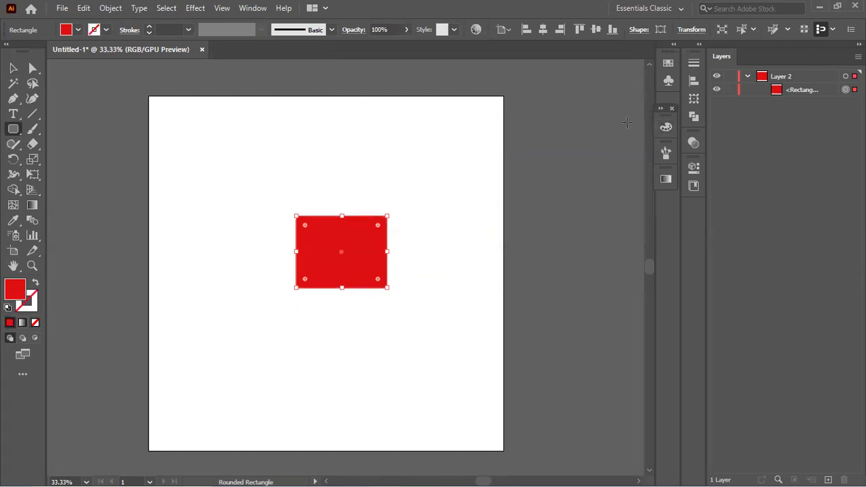
- Preview 3D Extrude & Bevel on the red rectangle with a 411 pt depth and a custom rotation of 12°, -22° and 7°
left_click(203, 9)
mouse_move(228, 81)
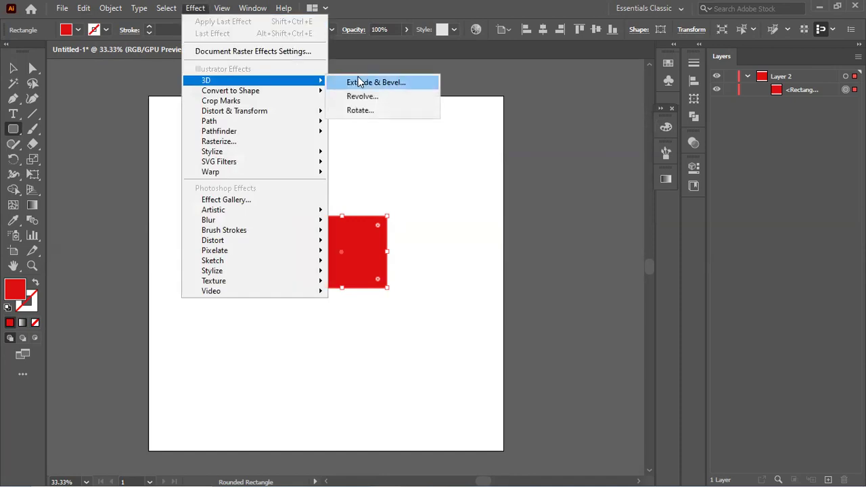
left_click(380, 83)
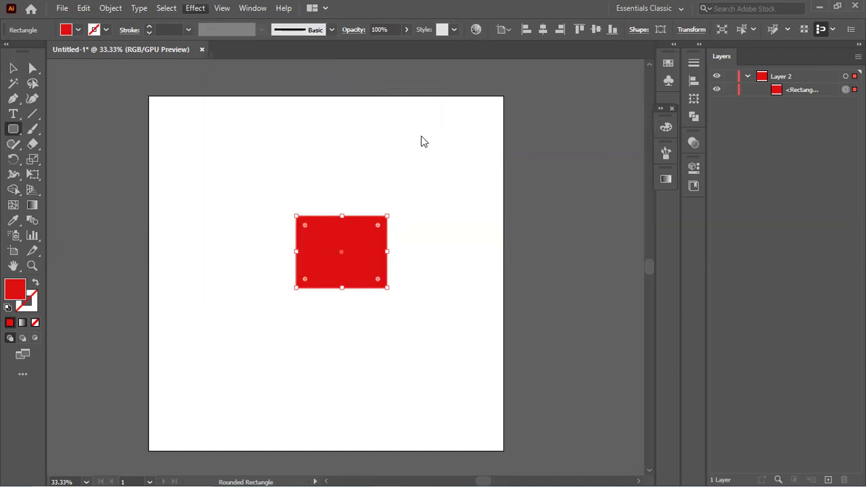
left_click_drag(482, 89, 577, 67)
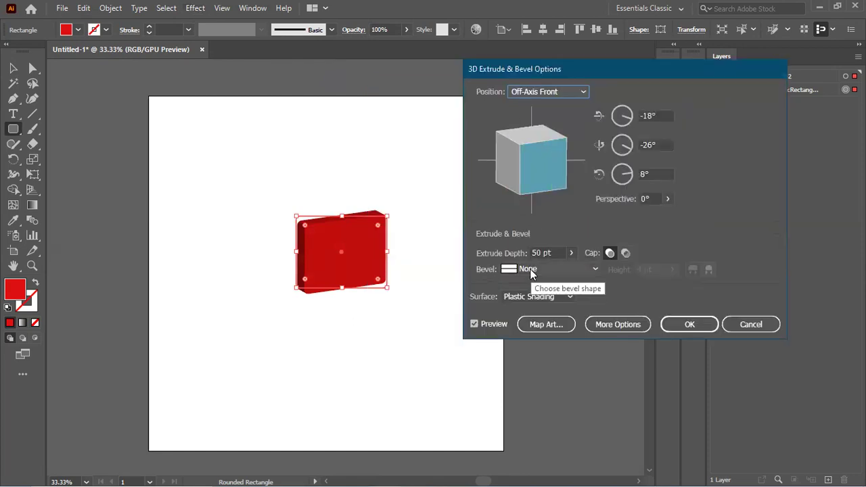
left_click(571, 252)
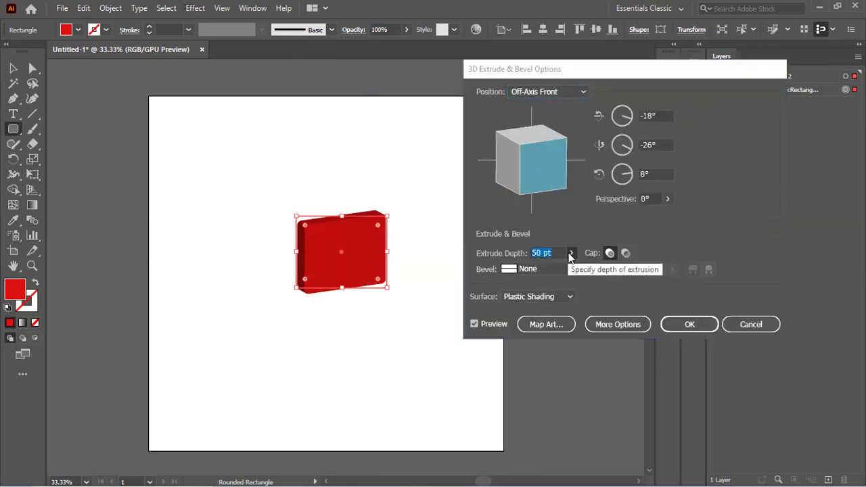
mouse_move(525, 268)
left_mouse_down()
mouse_move(538, 272)
mouse_move(532, 269)
left_mouse_up()
mouse_move(549, 167)
left_mouse_down()
mouse_move(530, 172)
mouse_move(555, 169)
mouse_move(533, 165)
mouse_move(536, 145)
mouse_move(545, 156)
mouse_move(548, 143)
mouse_move(536, 179)
left_mouse_up()
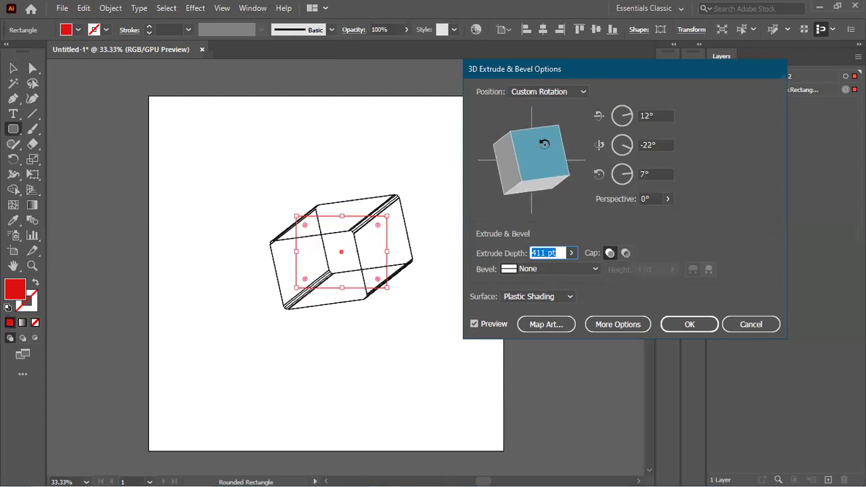
- Try a rotation of 5°, -7° and 11° on the extrusion, discard the effect and delete the red rectangle
left_click(568, 299)
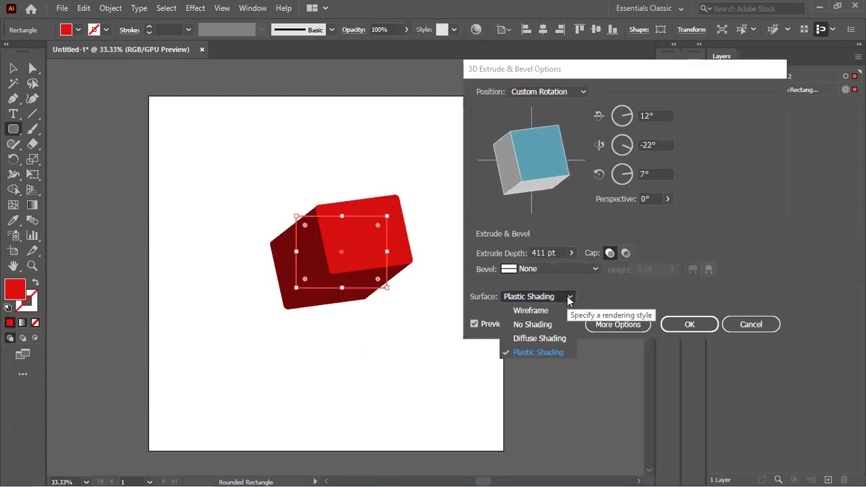
left_click(624, 292)
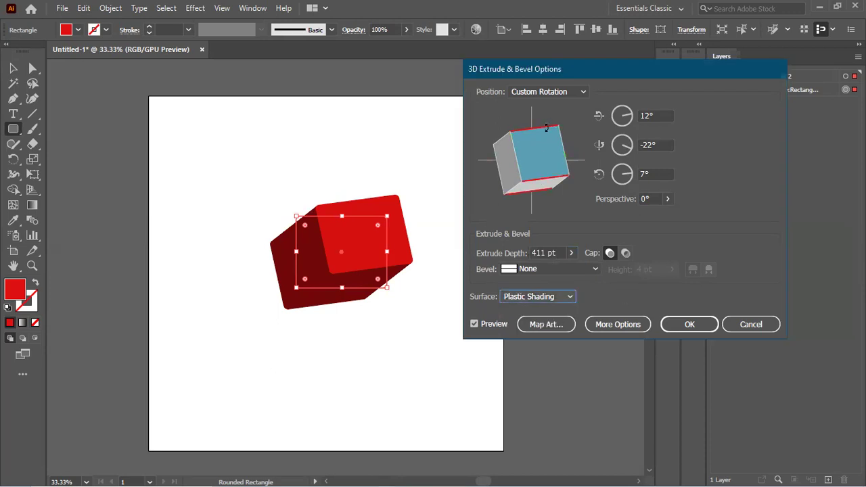
left_click_drag(545, 123, 537, 146)
left_click(742, 325)
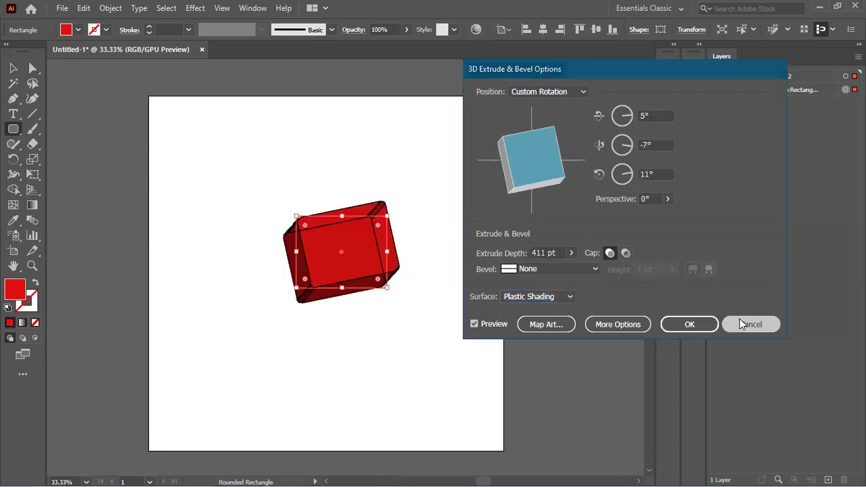
key("Delete")
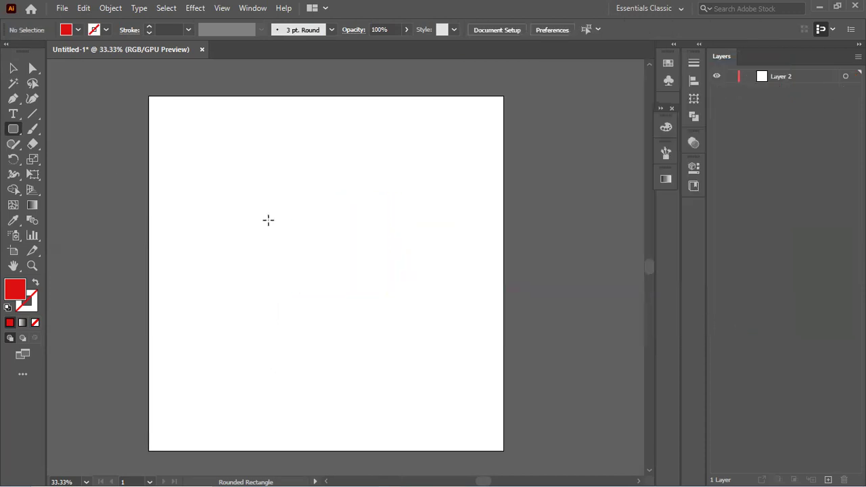
- Draw a red half-apple profile with the Pen tool, bulging to about X 297 px and ending near X 599 px, Y 648 px
left_click(14, 99)
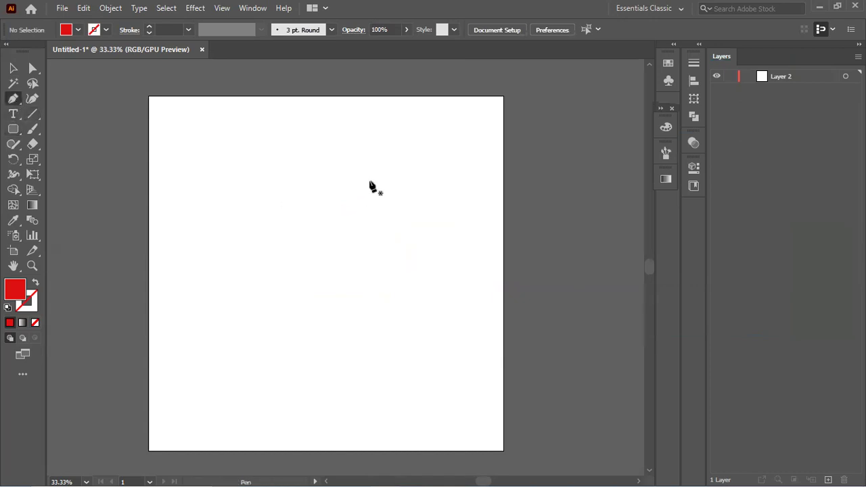
left_click(345, 165)
left_click_drag(246, 158, 201, 204)
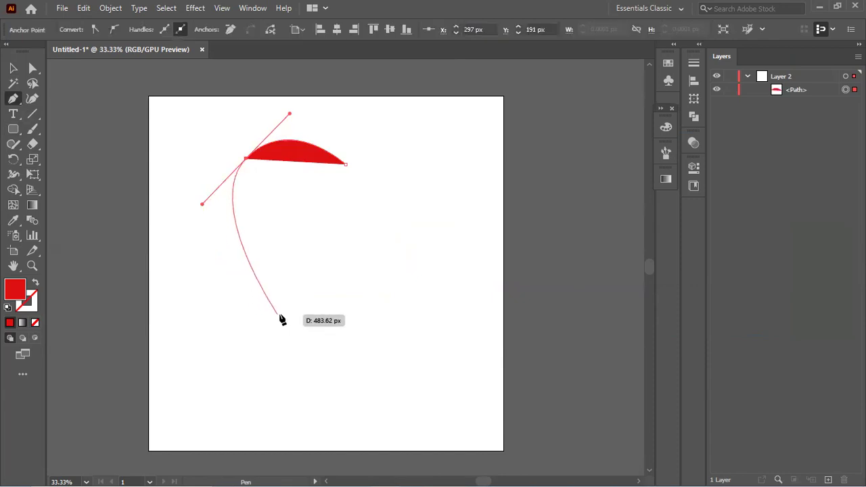
left_click_drag(290, 317, 347, 314)
key("ctrl+z")
left_click(346, 309)
left_click(348, 313)
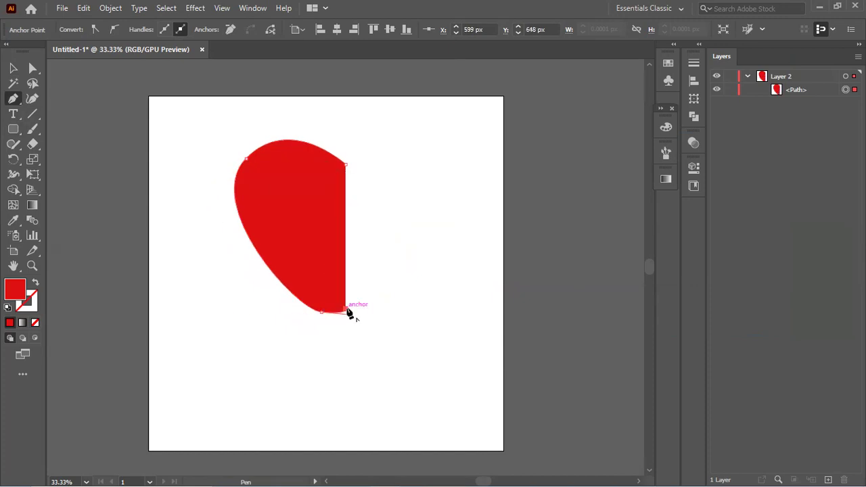
- Preview a 3D Revolve on the red half-profile, with the revolution taken from its Right Edge
left_click(195, 9)
mouse_move(211, 82)
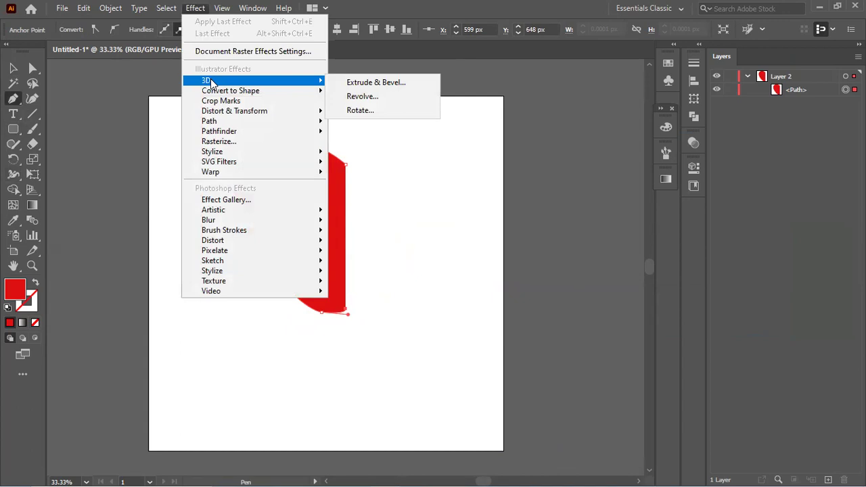
left_click(380, 97)
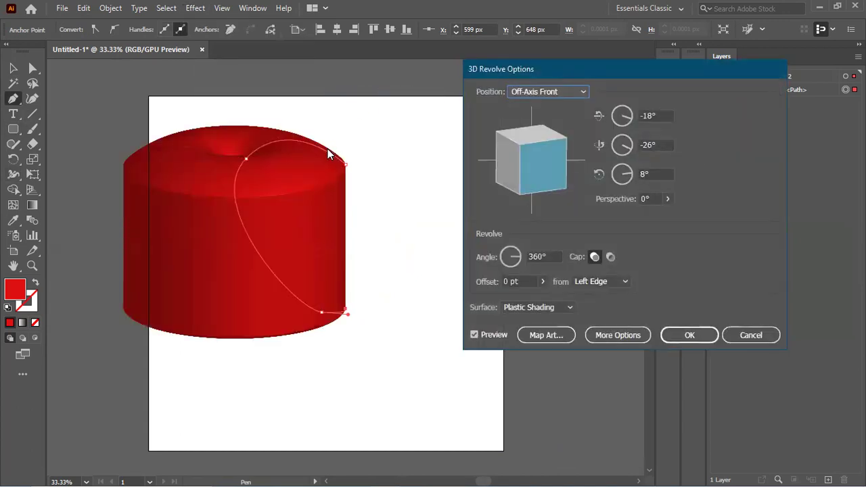
left_click(612, 282)
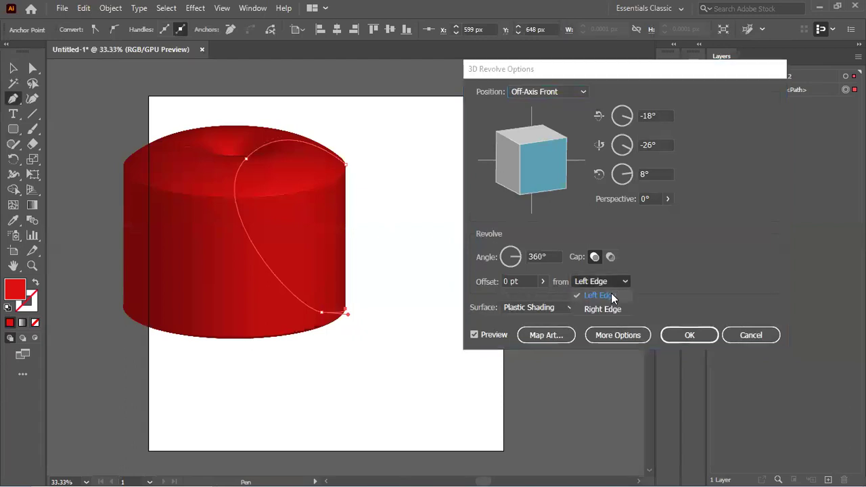
left_click(607, 307)
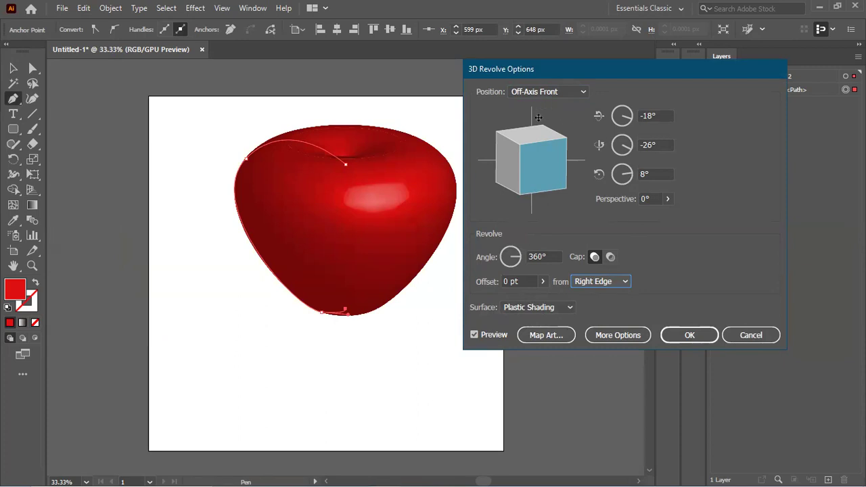
left_click(604, 282)
left_click(604, 282)
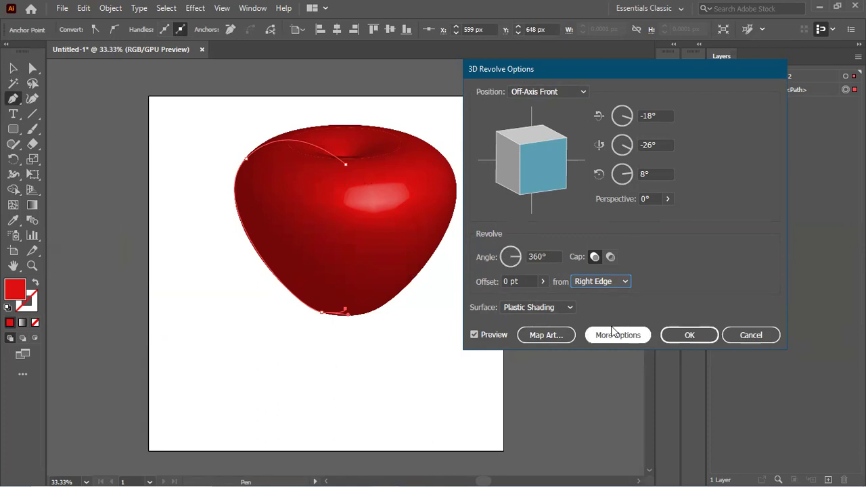
- Compare the Wireframe, No Shading and Diffuse Shading surfaces on the revolved shape, then return to Plastic Shading
left_click(559, 309)
left_click(556, 317)
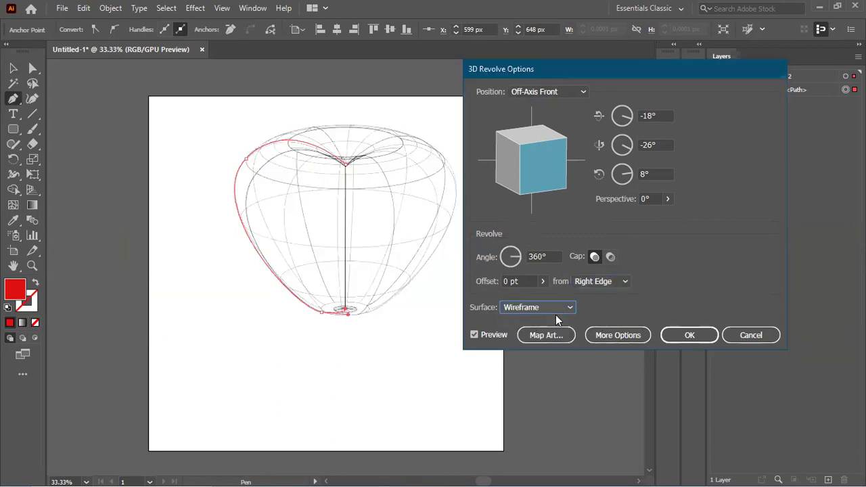
left_click(557, 307)
left_click(551, 331)
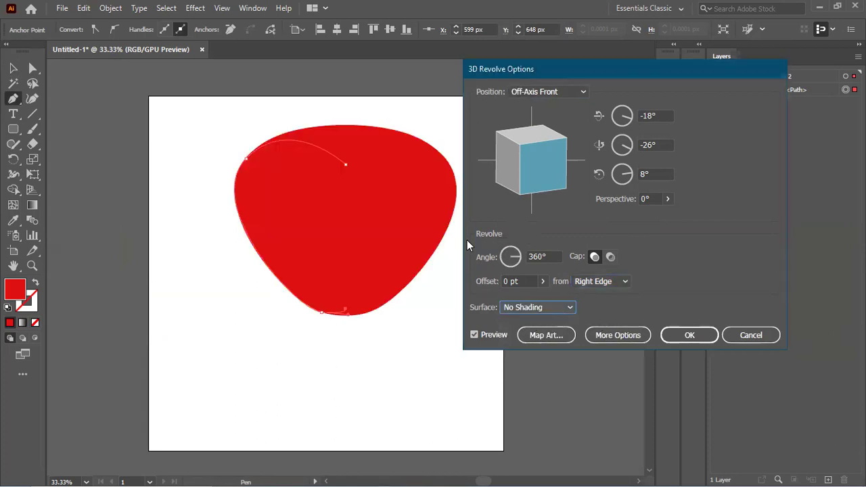
left_click(547, 309)
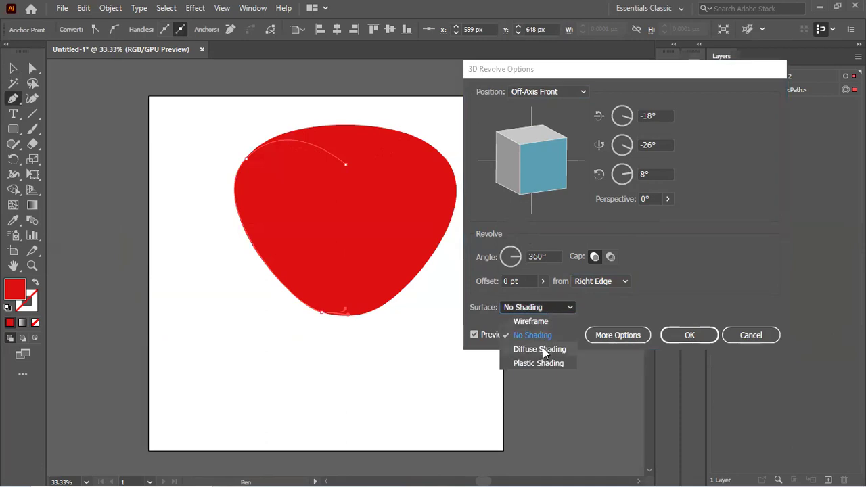
left_click(542, 348)
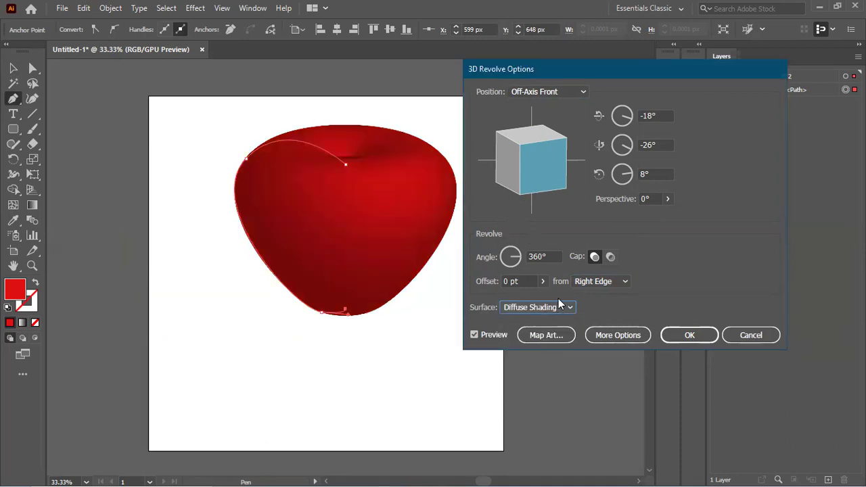
left_click(551, 313)
left_click(537, 359)
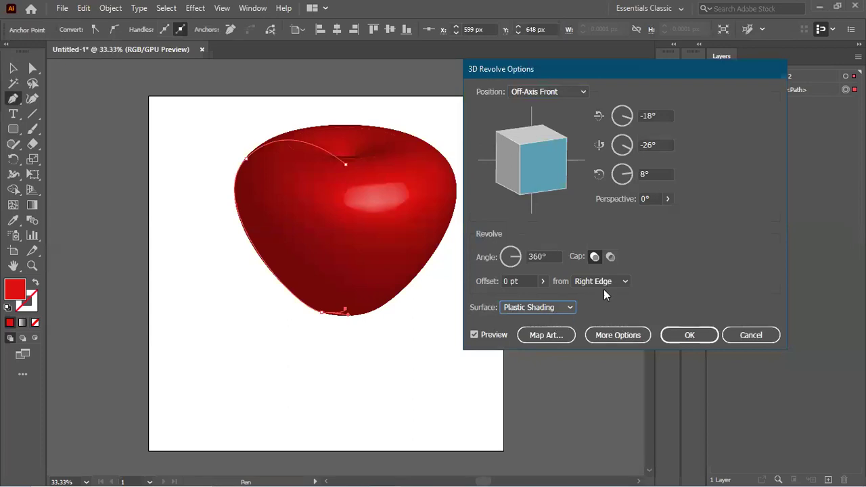
- Turn the revolved shape to a custom rotation of -16°, -24° and 8° and apply the effect
mouse_move(548, 152)
left_mouse_down()
mouse_move(553, 148)
mouse_move(541, 159)
mouse_move(547, 142)
mouse_move(543, 153)
left_mouse_up()
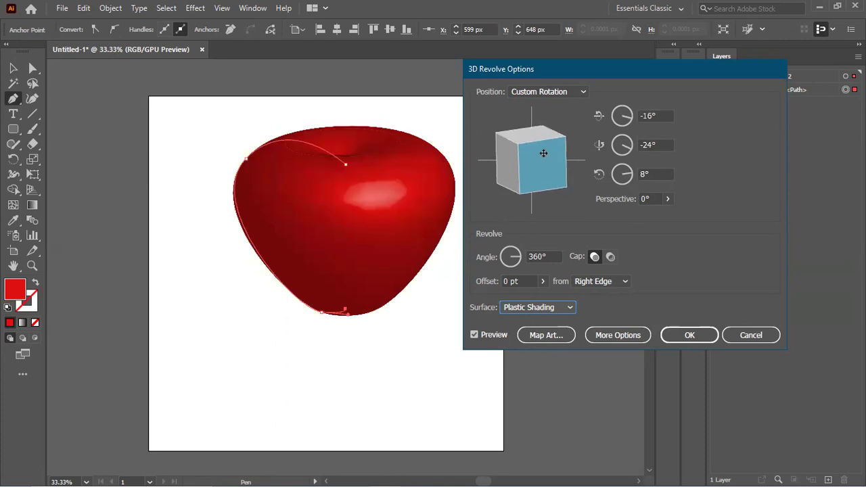
left_click(707, 336)
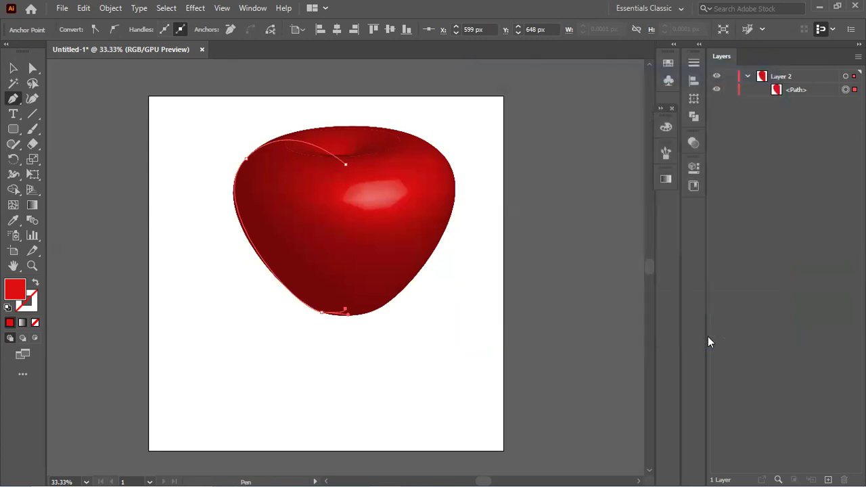
- Lengthen the outward handle of the profile's lower anchor with Direct Selection to make the apple's base fuller, and deselect
left_click(33, 68)
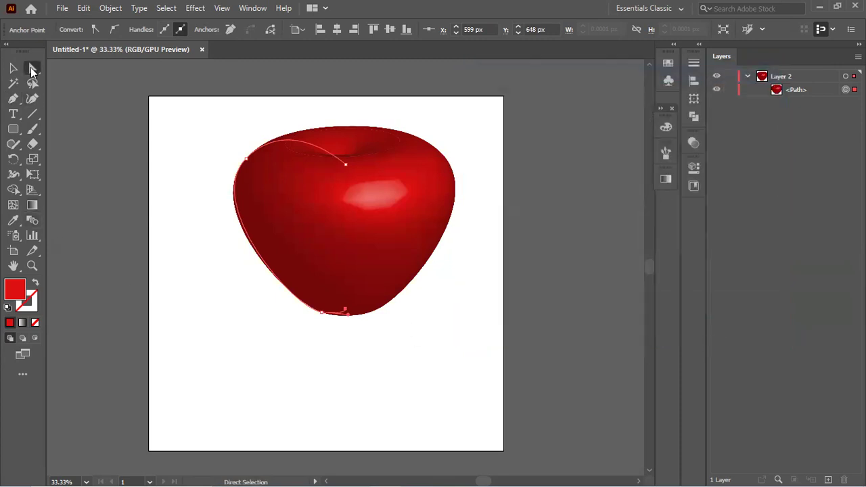
left_click(250, 159)
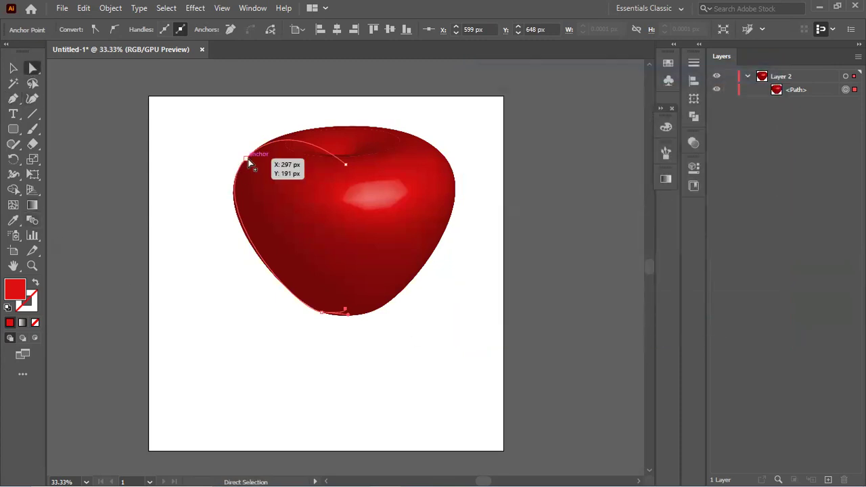
left_click(323, 314)
left_click_drag(294, 311, 275, 316)
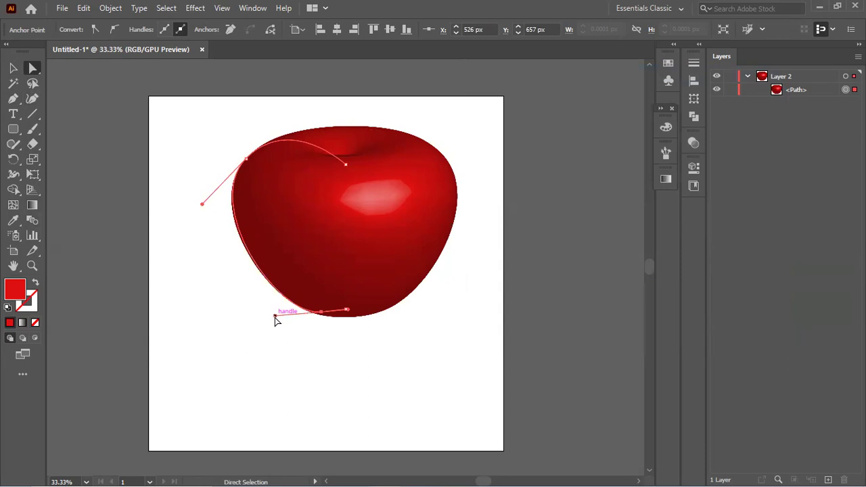
left_click(220, 330)
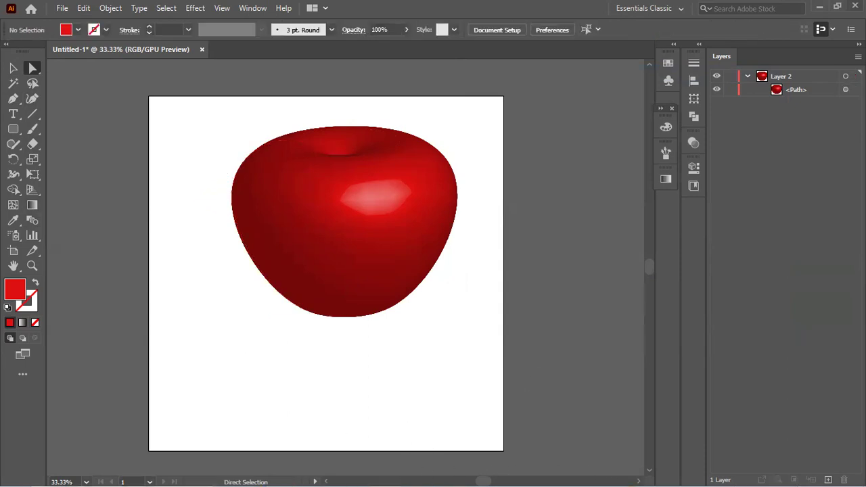
- Switch to Chrome and search Google for "3d in illustrator", showing the image results
left_click(819, 5)
mouse_move(356, 460)
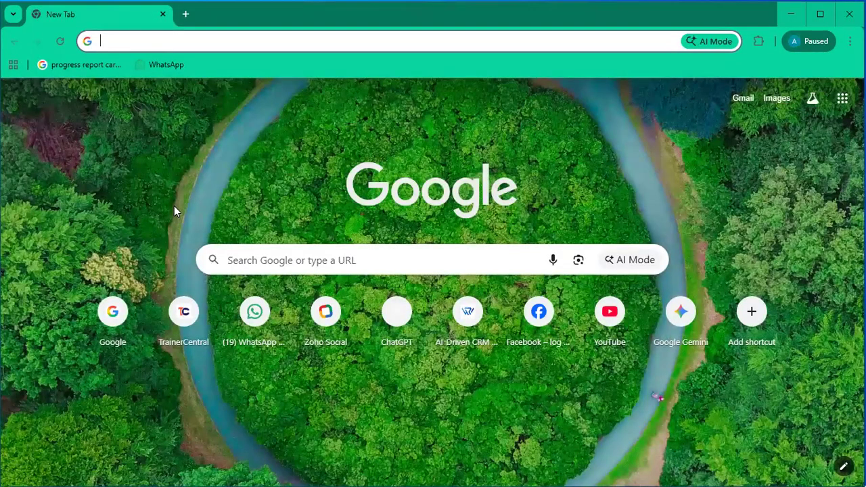
type("3d")
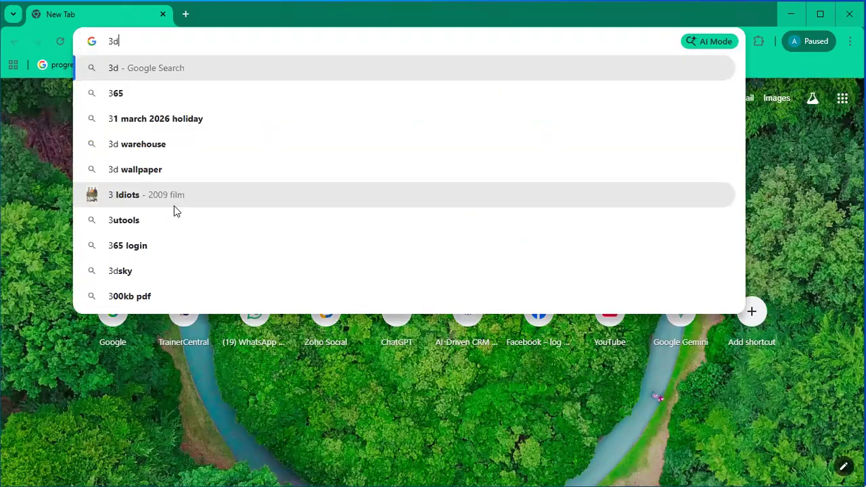
type(" in il")
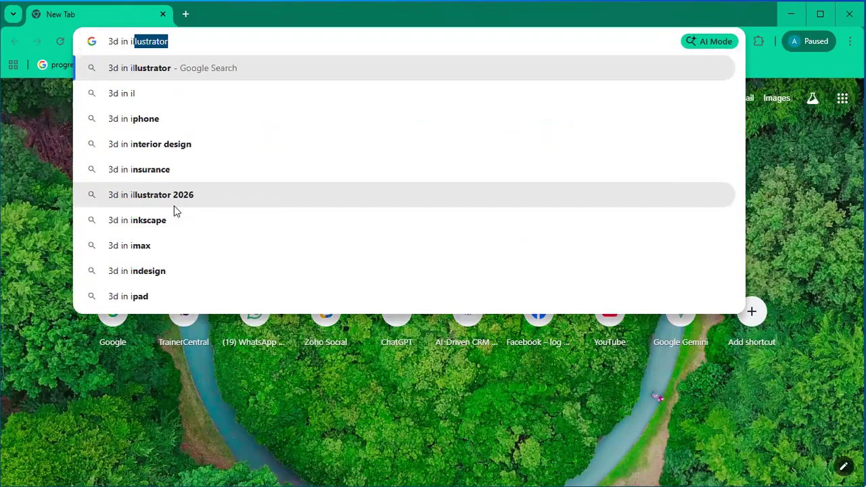
type("luast")
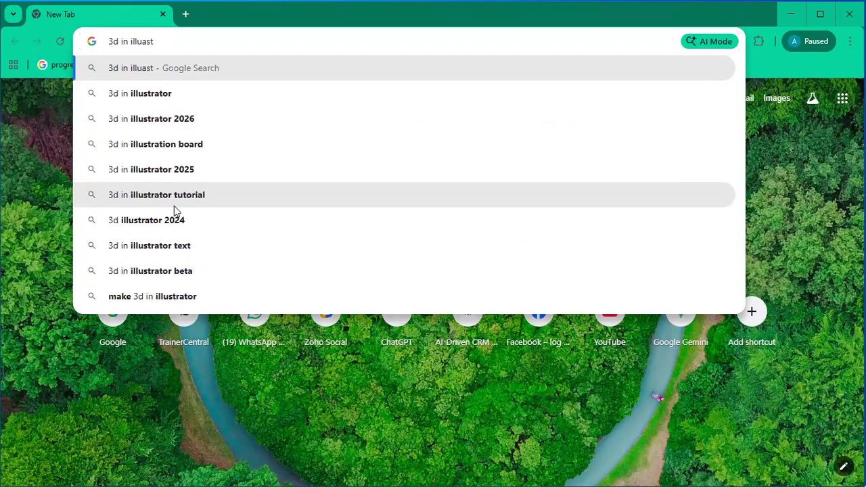
type("ator")
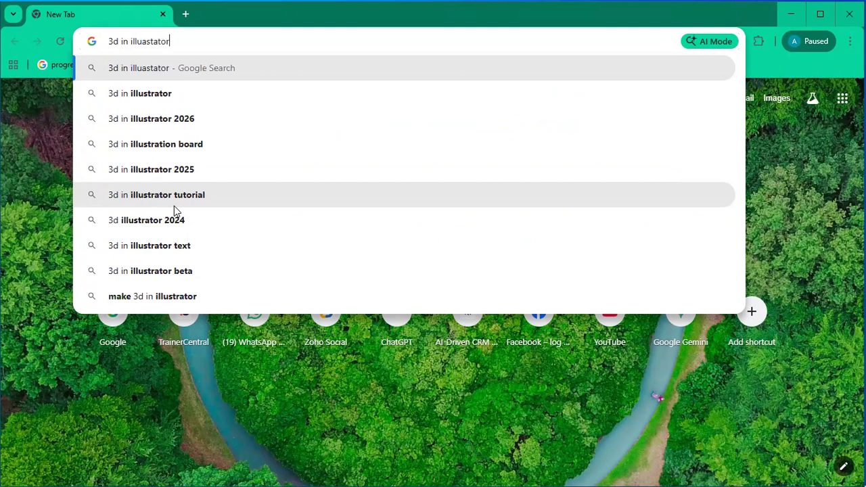
key("Return")
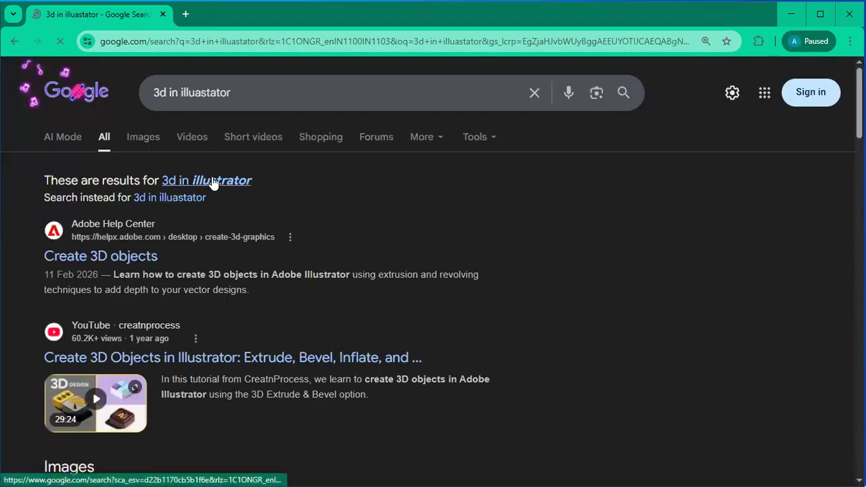
left_click(240, 183)
left_click(138, 139)
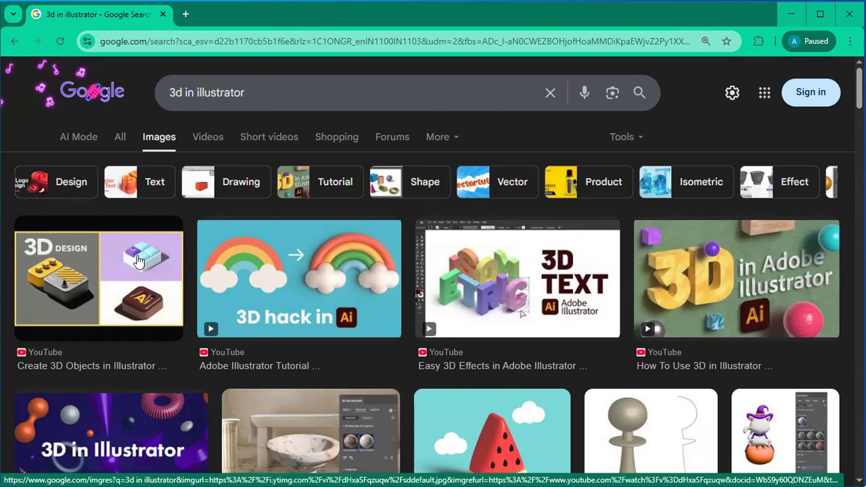
- Browse the image results for 3D examples, view the blue 3D bottle tutorial with its related images, and return to the results
scroll(142, 261, "down", 3)
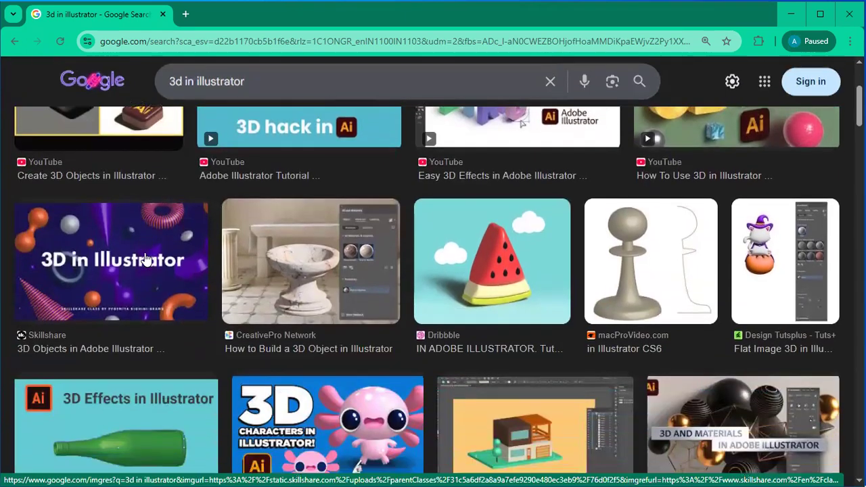
scroll(144, 260, "down", 1)
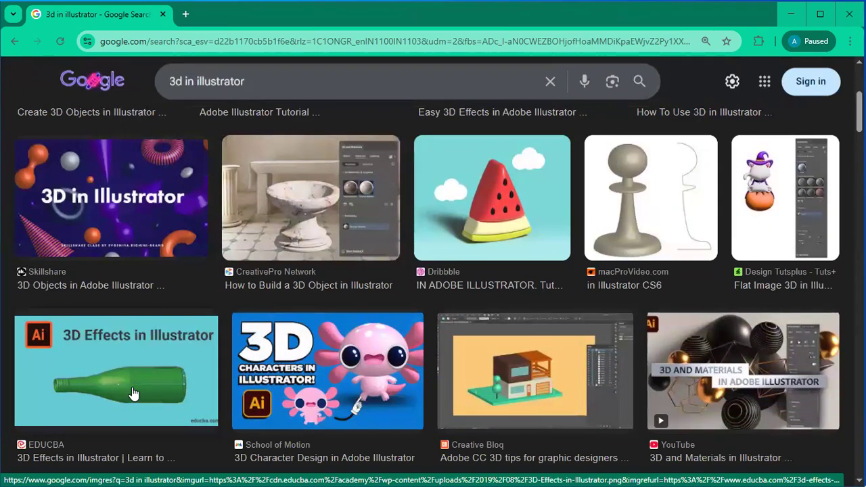
scroll(131, 396, "down", 2)
scroll(133, 393, "down", 3)
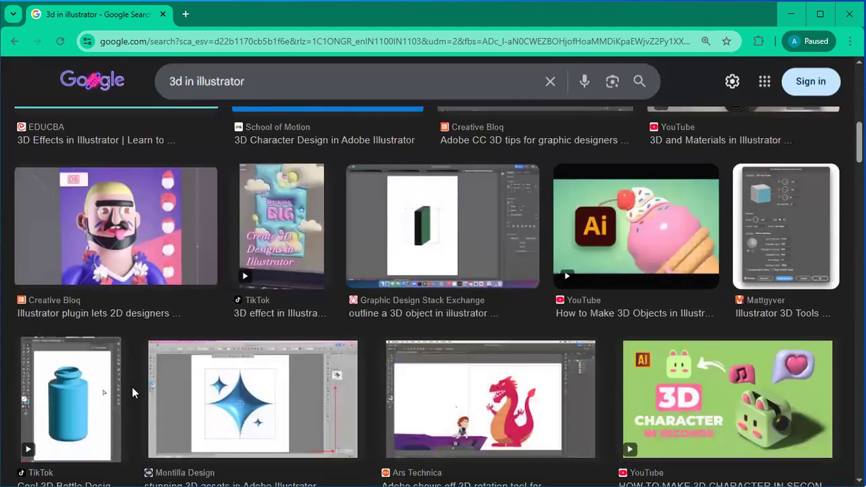
scroll(132, 389, "down", 2)
left_click(75, 338)
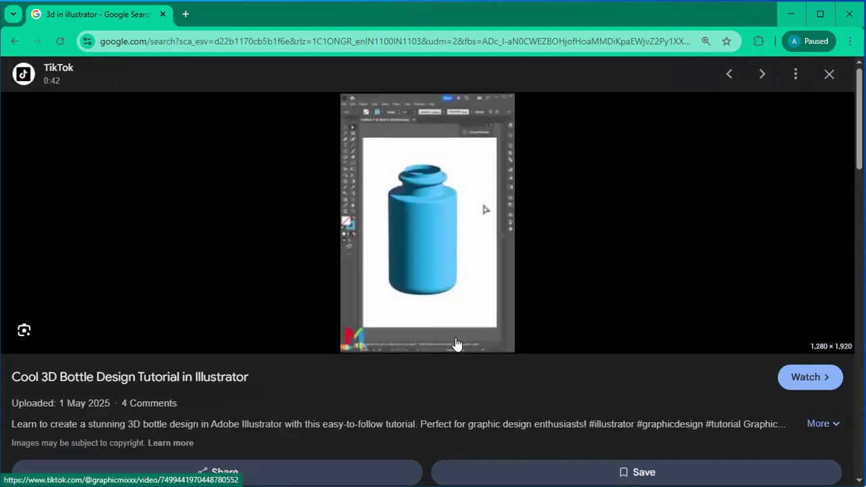
scroll(455, 349, "down", 5)
scroll(454, 344, "down", 4)
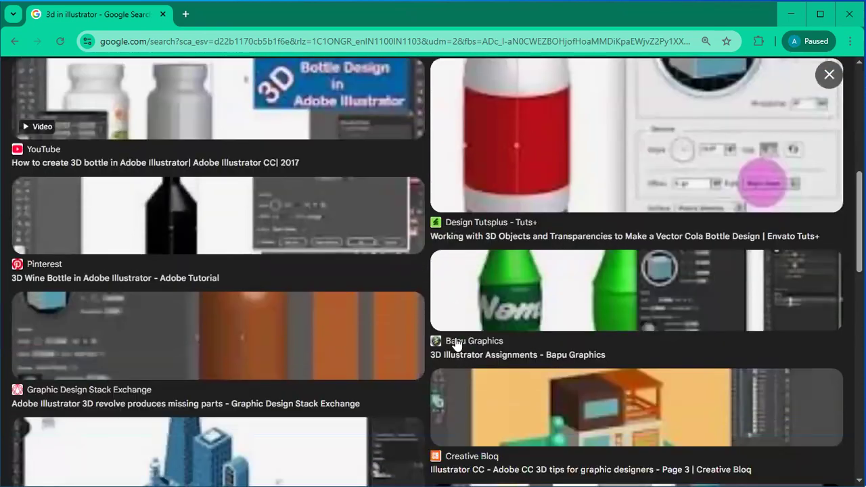
left_click(10, 43)
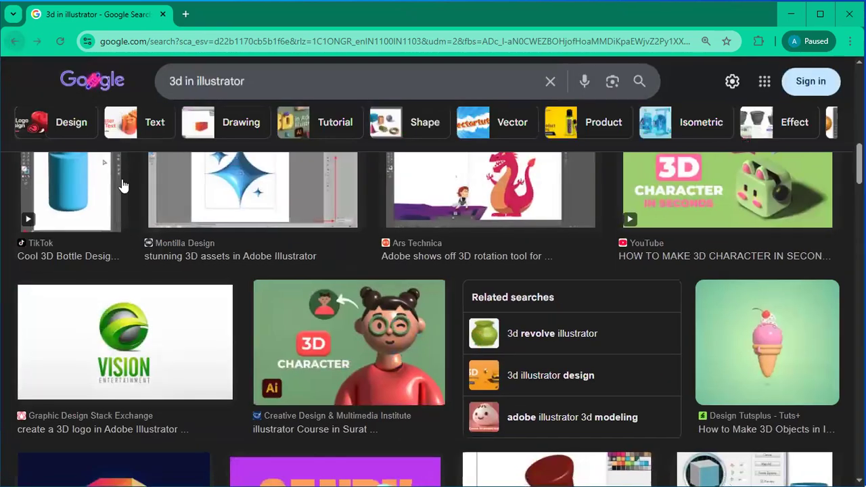
scroll(172, 101, "up", 3)
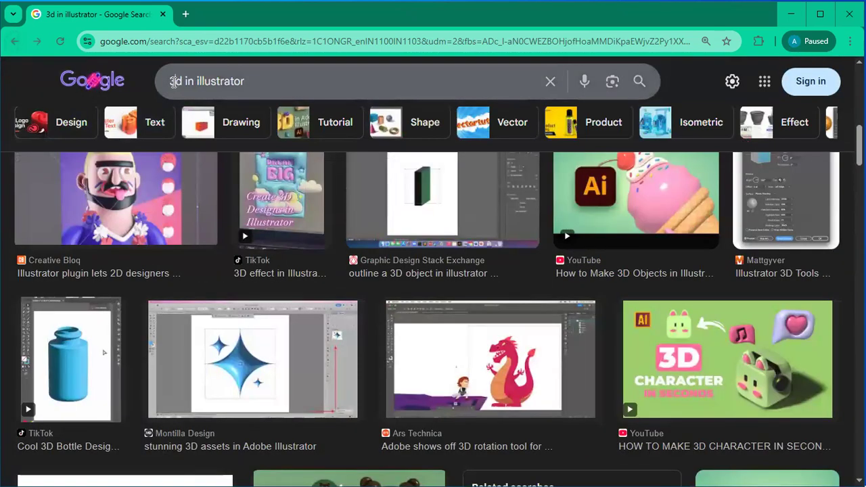
- Search Google Images for "clasic3d in illustrator", browse the results, and view the "How To Use 3D in Illustrator" image with its related images
left_click(175, 82)
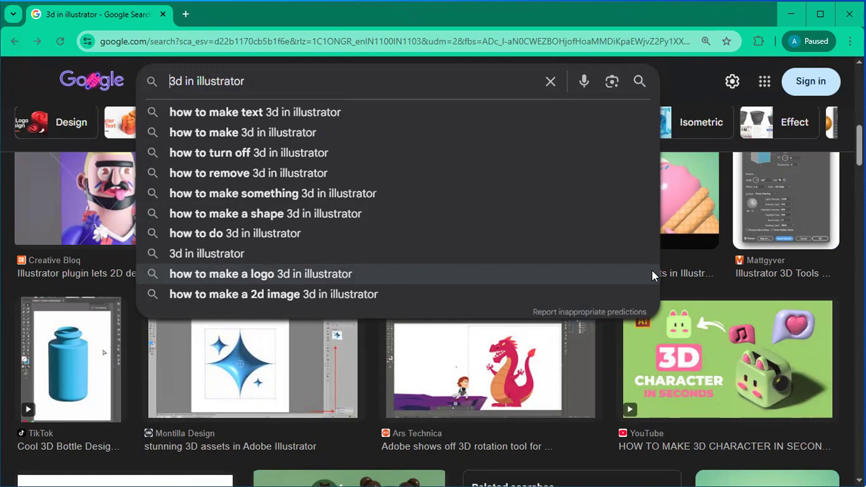
type("clasic")
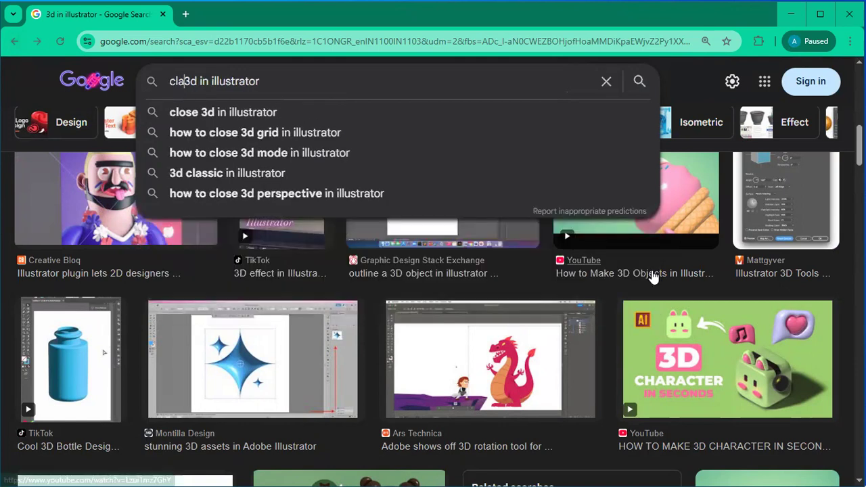
key("Return")
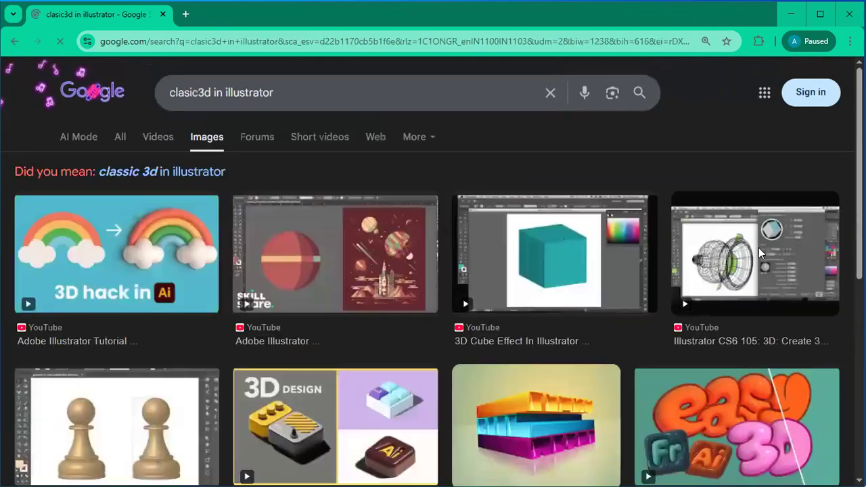
scroll(518, 405, "down", 5)
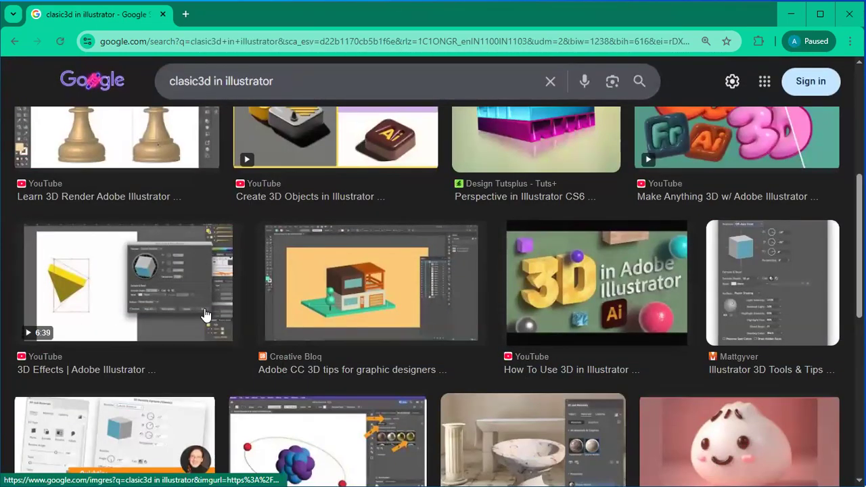
scroll(451, 257, "down", 2)
left_click(571, 154)
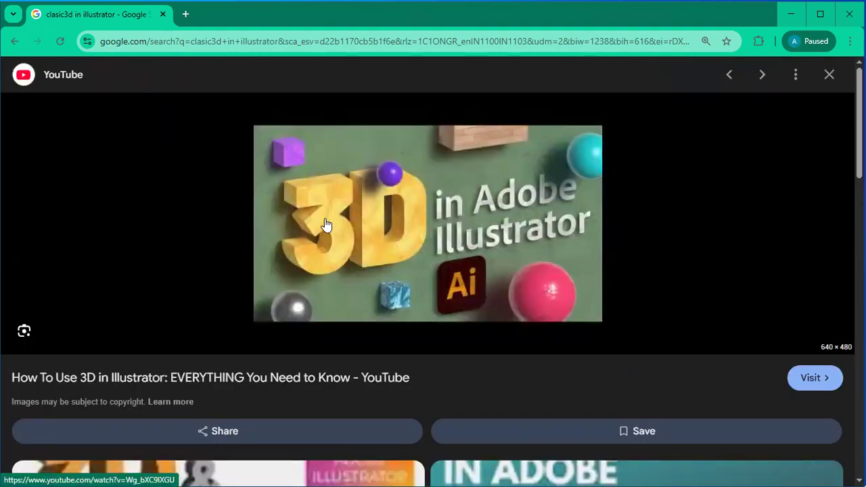
scroll(325, 224, "down", 10)
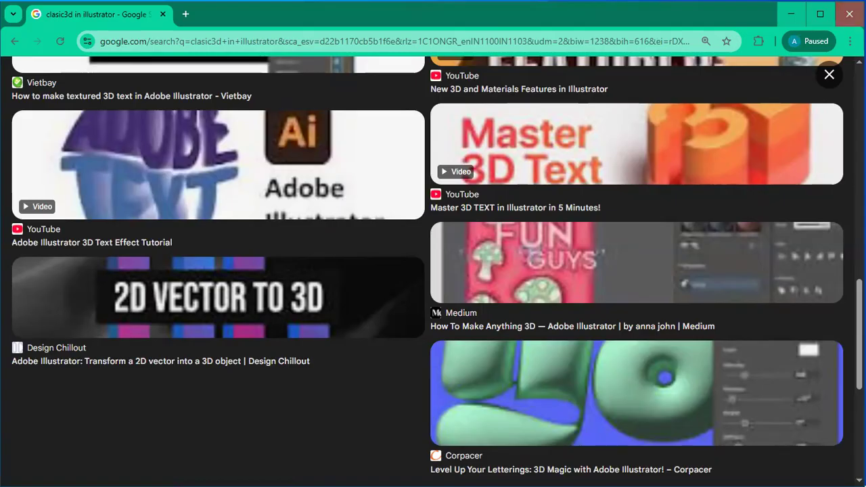
- Close Chrome, switch to Illustrator and delete the red apple from the artboard
left_click(846, 16)
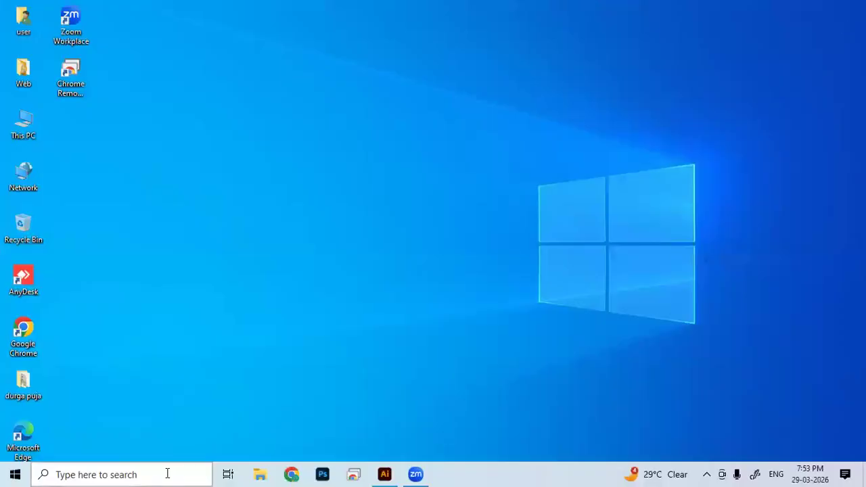
left_click(385, 474)
left_click(334, 230)
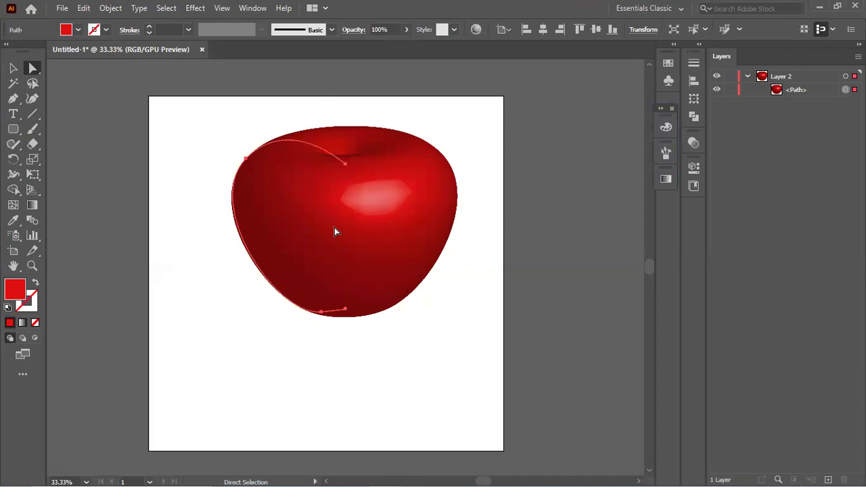
key("Delete")
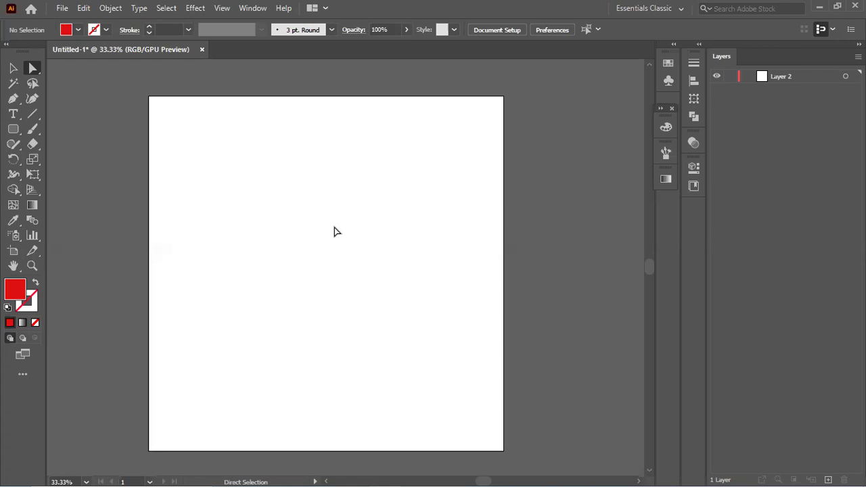
- Show the rulers and change their units to inches, to centimeters, and back to inches
key("ctrl+r")
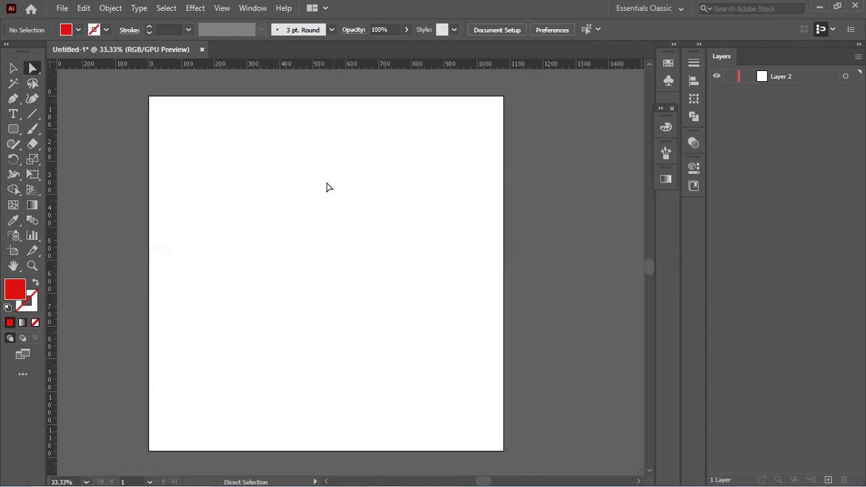
right_click(341, 65)
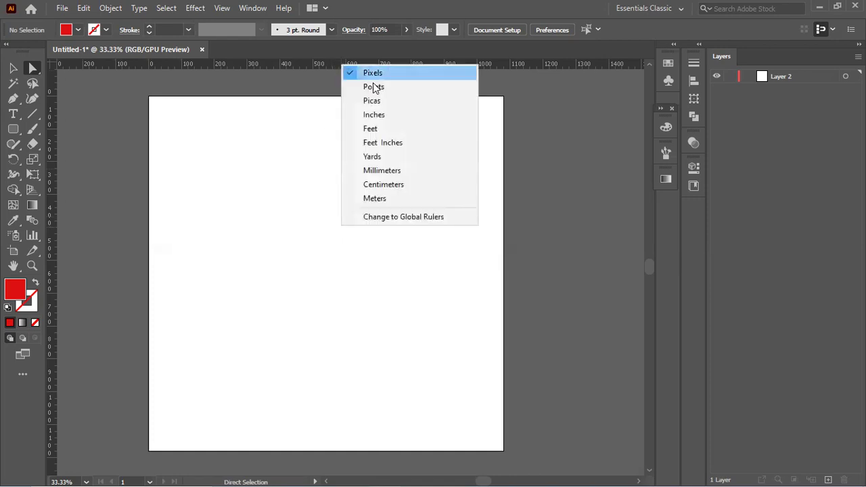
left_click(385, 115)
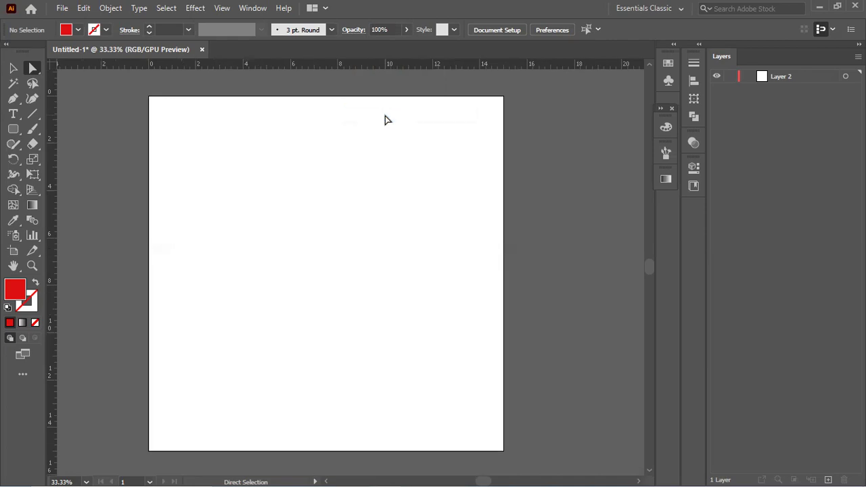
right_click(380, 70)
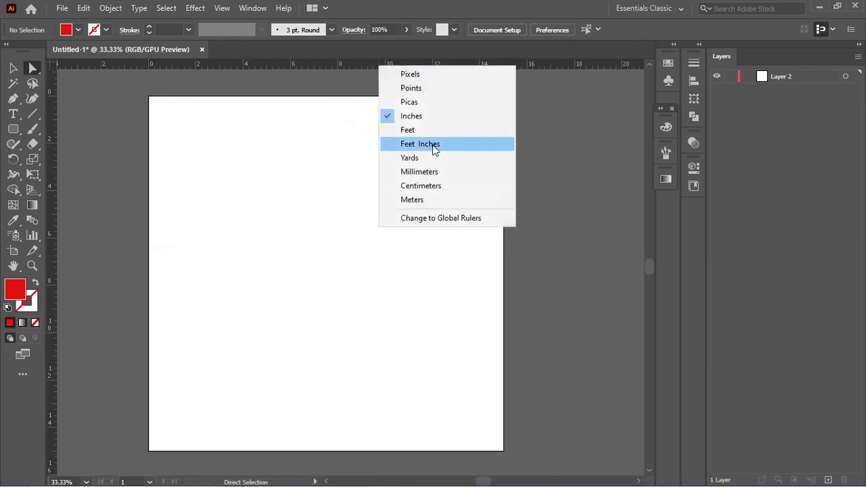
left_click(420, 186)
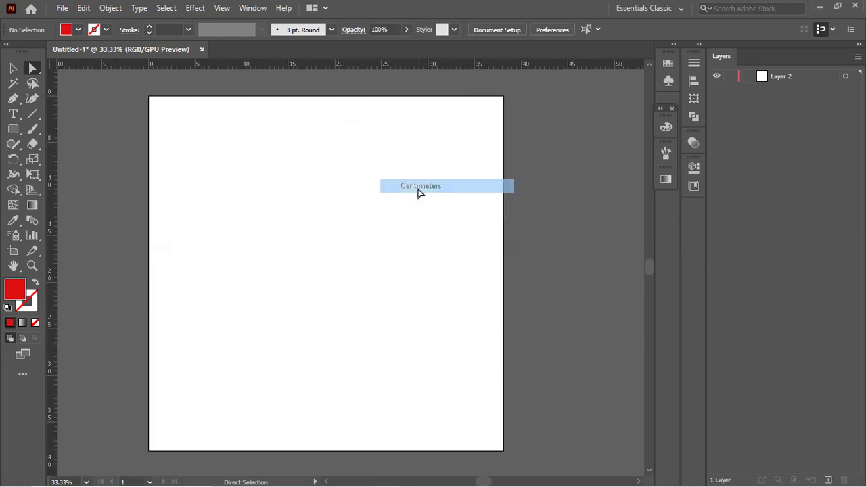
right_click(349, 65)
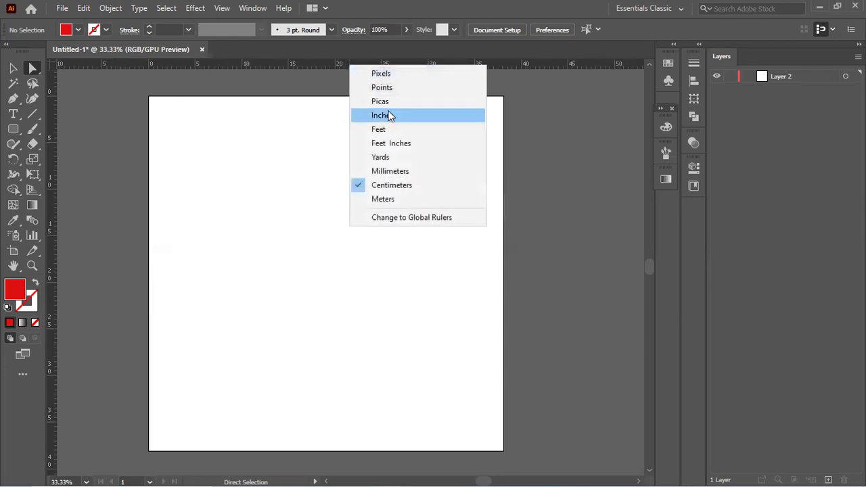
left_click(394, 118)
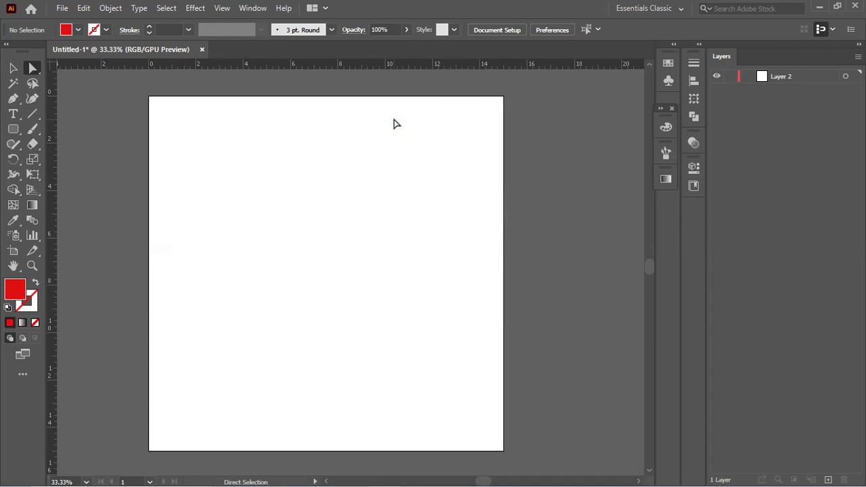
- Examine the width and height units in the Rectangle tool's size dialog, and leave it without creating a shape
left_click_drag(12, 129, 68, 129)
left_click(338, 202)
left_click_drag(424, 222, 391, 241)
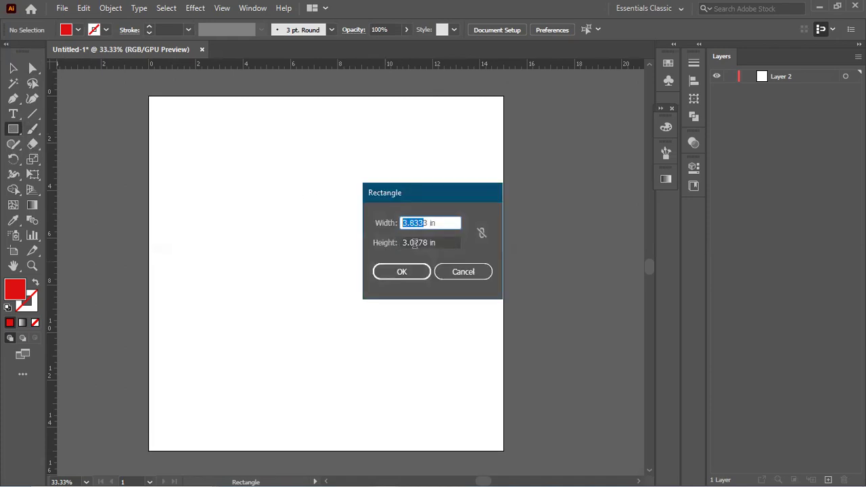
left_click(476, 272)
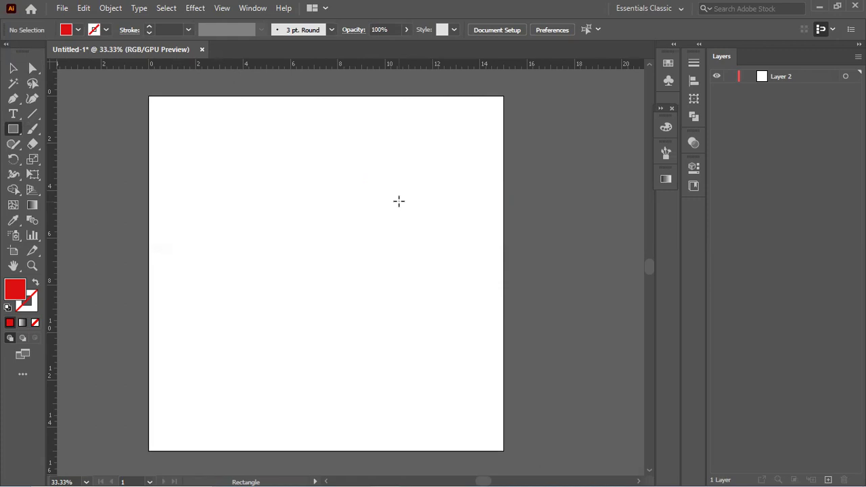
- Add a vertical guide at about 4.5 in and a horizontal guide at about 4.4 in on the artboard
left_click_drag(53, 139, 255, 183)
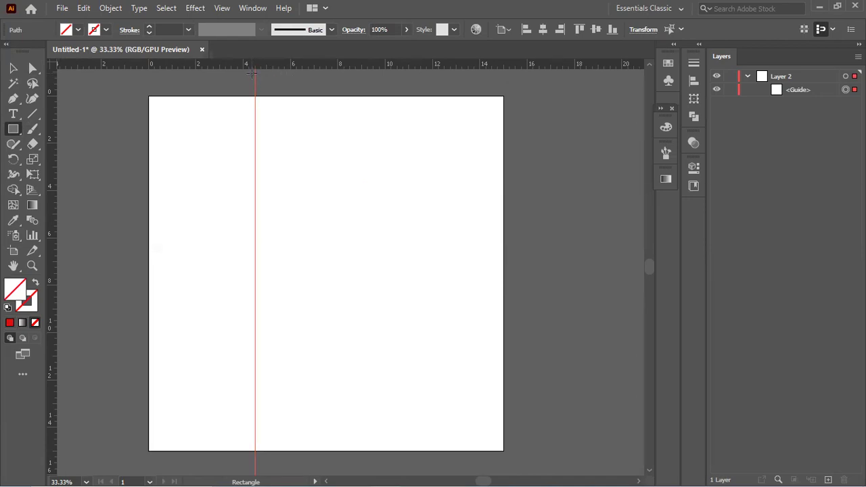
key("ctrl")
scroll(247, 78, "up", 2)
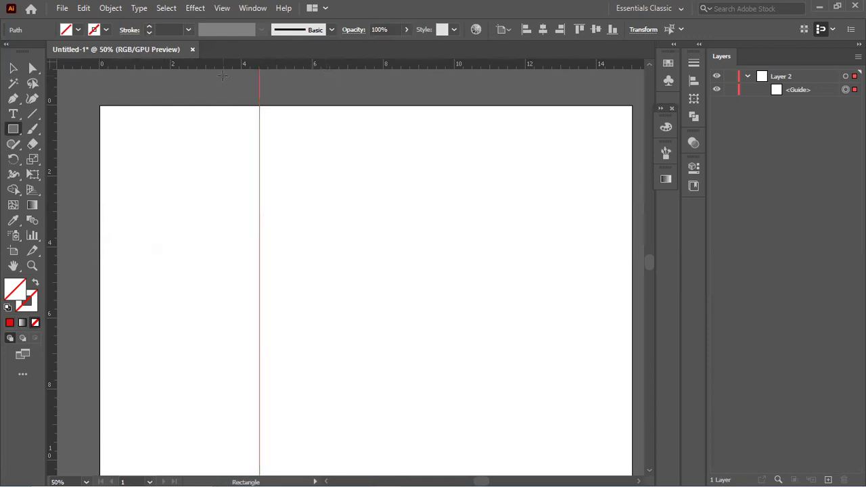
left_click_drag(258, 67, 267, 261)
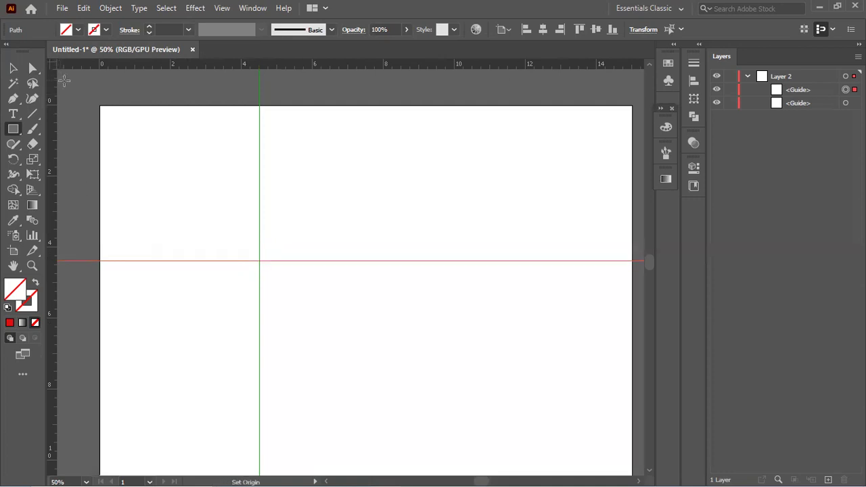
- Move the ruler origin to the intersection of the two guides, and reset it to the artboard's top-left corner
left_click_drag(52, 64, 321, 341)
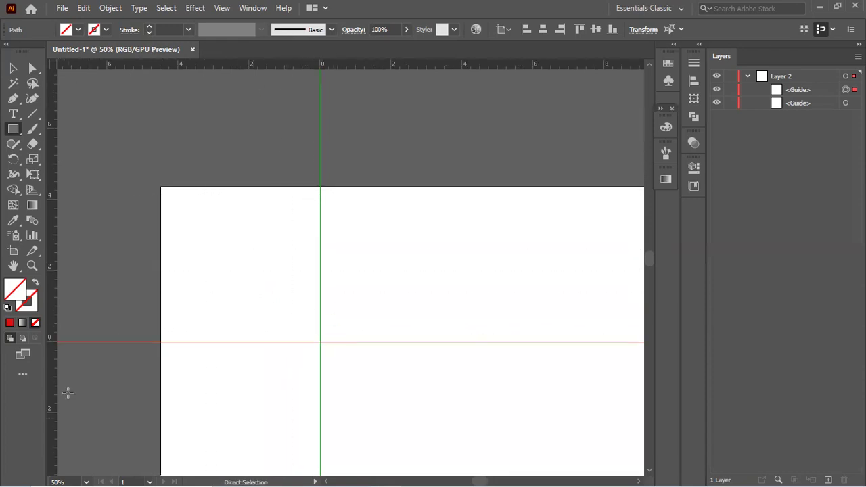
scroll(375, 251, "down", 2)
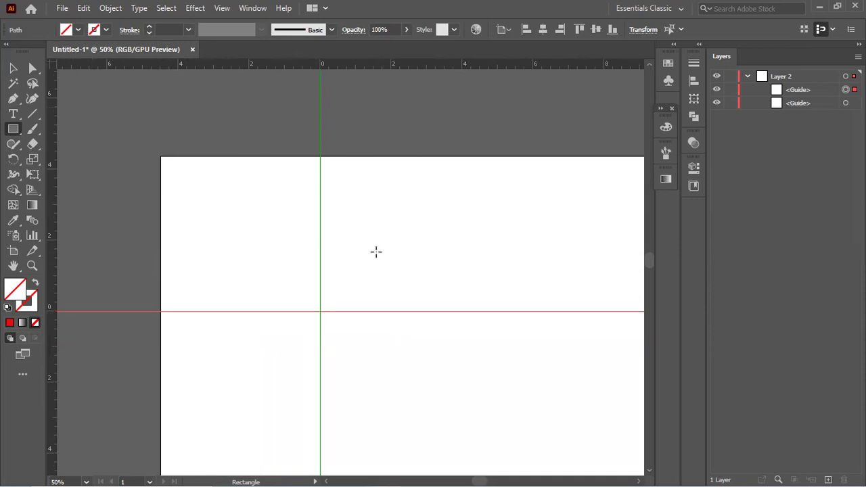
scroll(376, 252, "down", 1)
scroll(376, 251, "down", 1)
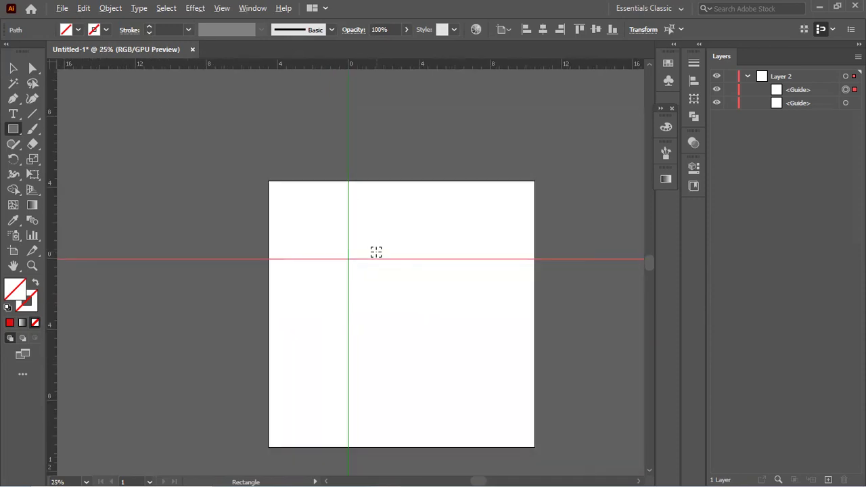
scroll(317, 244, "up", 2)
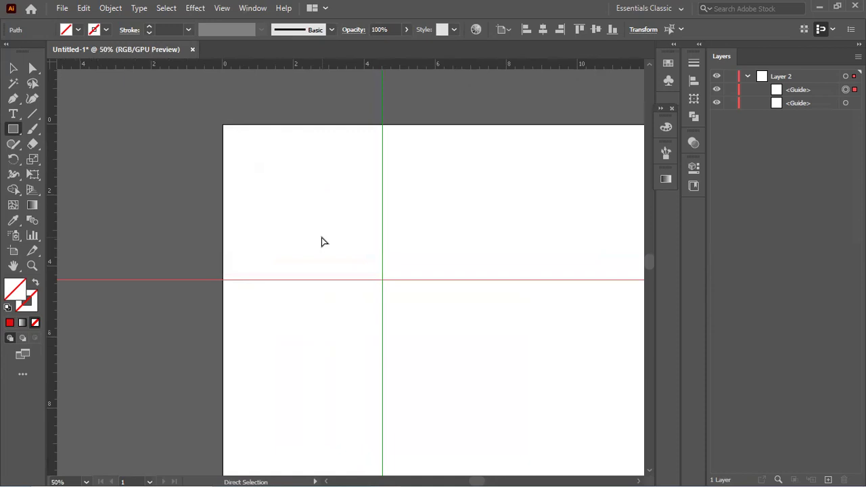
left_click_drag(424, 285, 344, 239)
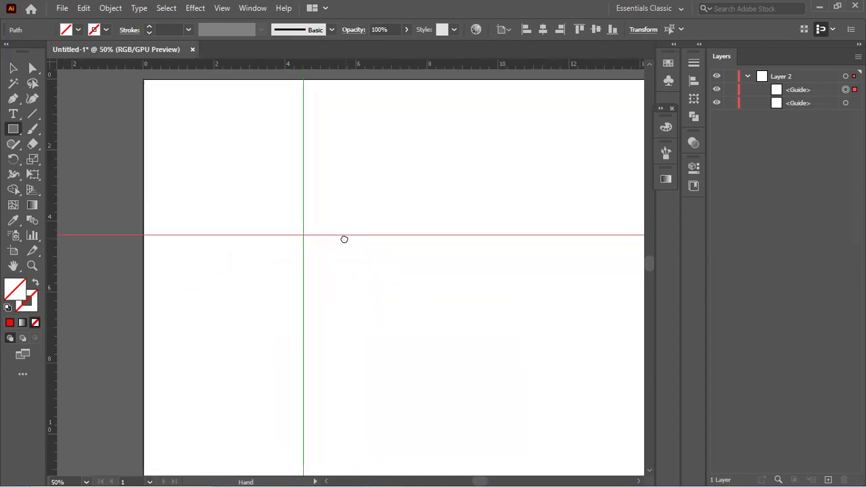
scroll(344, 238, "down", 2)
scroll(345, 238, "up", 1)
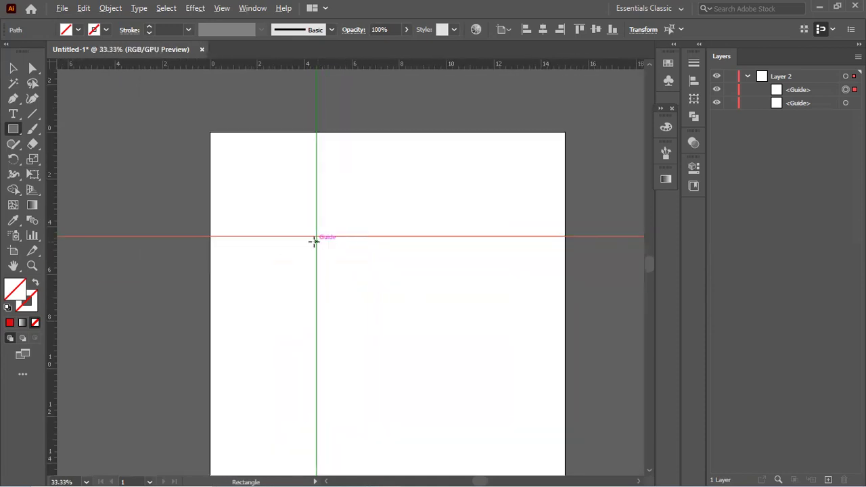
- Add a second vertical guide at about 8.5 in and a second horizontal guide at about 10.6 in, and undo both
left_click(388, 236, "ctrl")
left_click_drag(52, 262, 411, 258)
left_click_drag(342, 66, 382, 383)
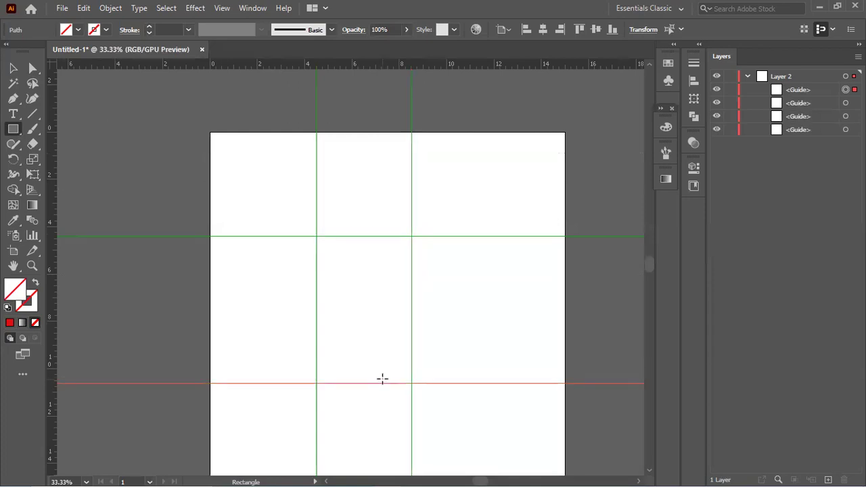
key("ctrl+z")
key("ctrl+z")
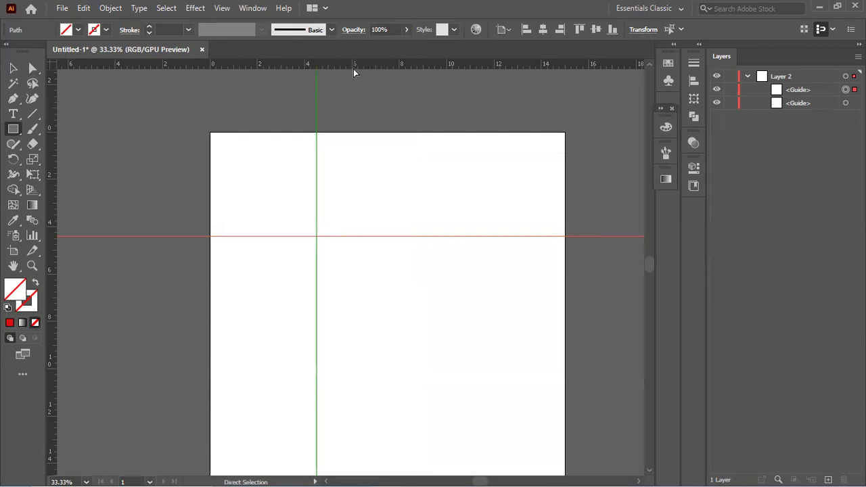
- Add a vertical guide at about 6.5 in, and undo it
scroll(370, 73, "left", 2)
scroll(370, 74, "right", 3)
scroll(371, 73, "up", 1)
left_click_drag(54, 111, 338, 144)
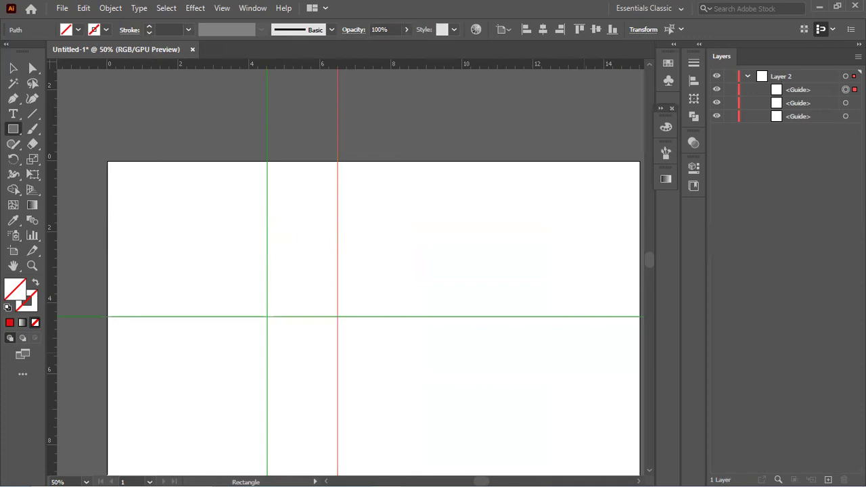
key("ctrl+z")
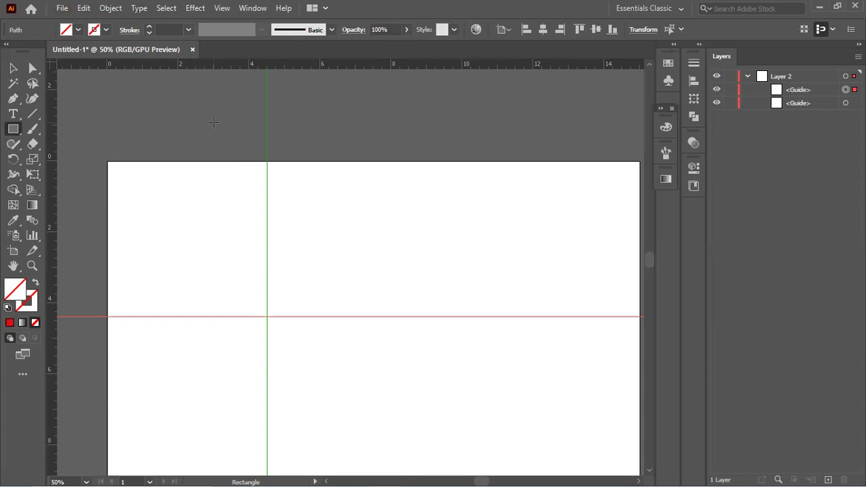
- Deselect the horizontal guide and move the vertical guide with the Selection tool to about 4.9 in
key("v")
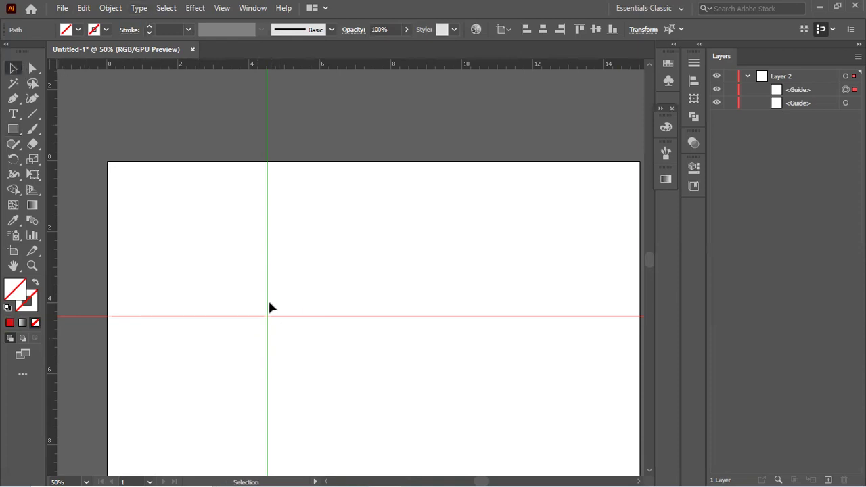
scroll(277, 308, "down", 2)
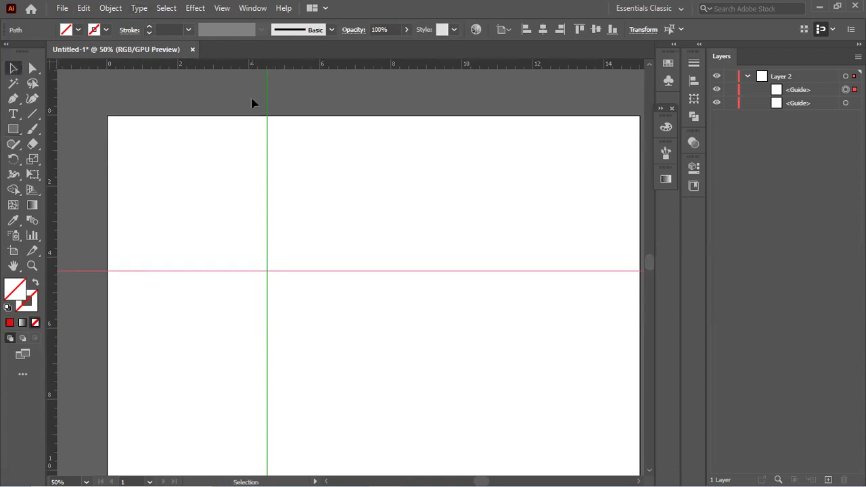
left_click(350, 344)
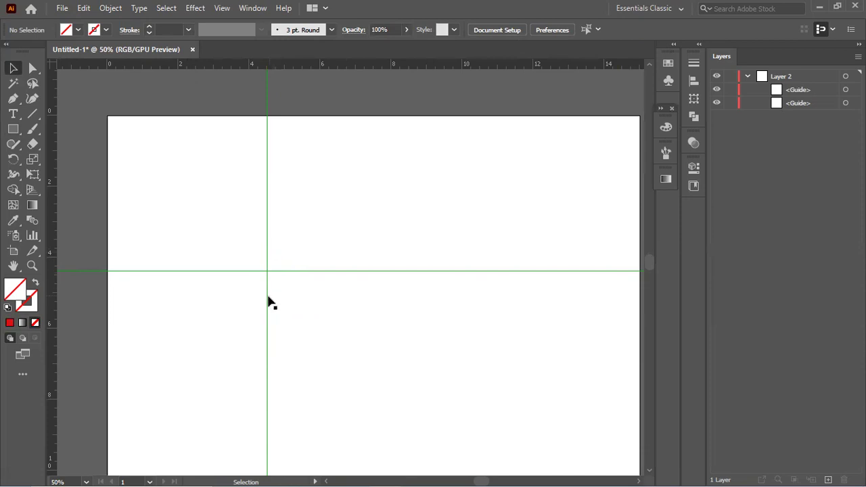
mouse_move(266, 296)
left_mouse_down()
mouse_move(245, 299)
mouse_move(283, 296)
left_mouse_up()
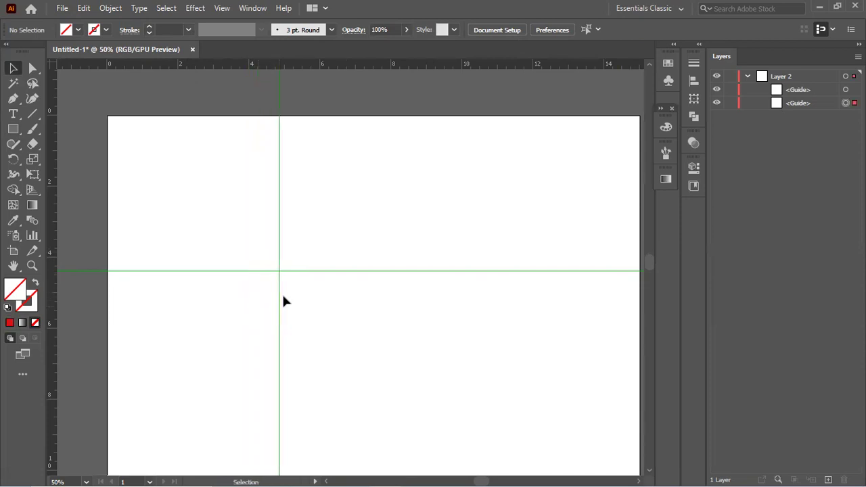
- Draw a rectangle about 3.3 by 2.4 in whose right edge sits on the vertical guide, and fill it with red E80C0C
left_click(283, 278)
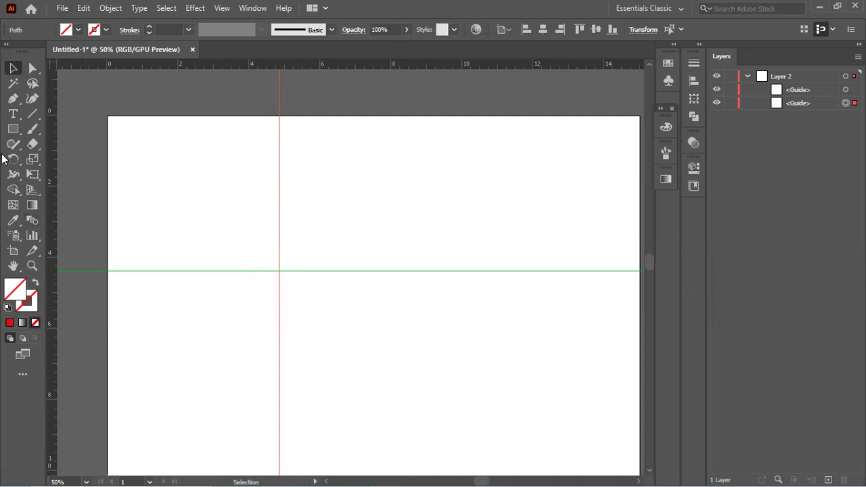
left_click(13, 129)
left_click_drag(163, 279, 279, 364)
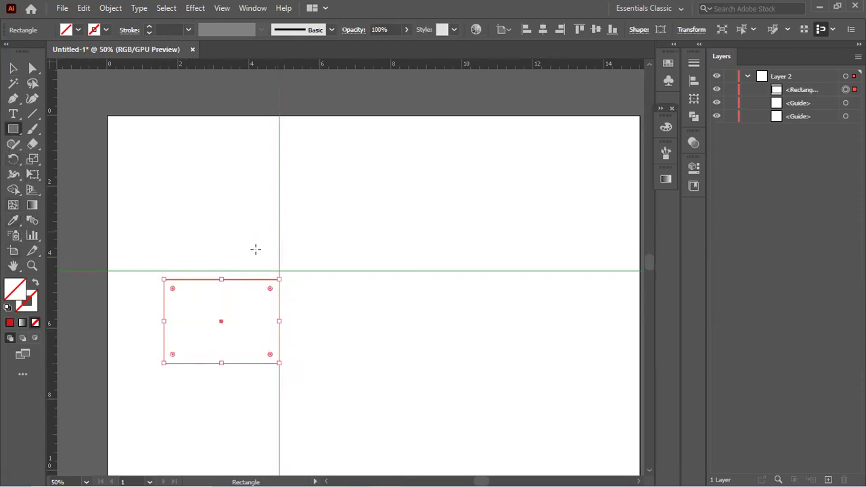
double_click(15, 292)
type("E80C0C")
left_click(768, 144)
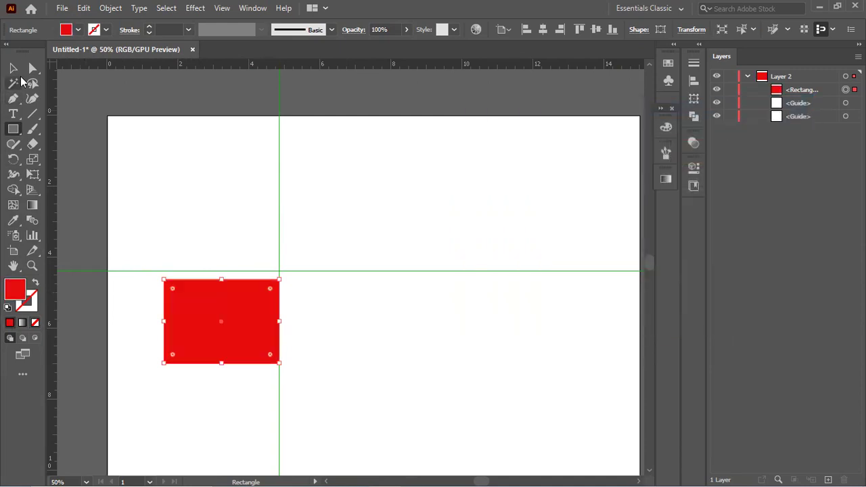
- Move the vertical guide to about 5.2 in, and return it to the red rectangle's right edge
left_click(14, 69)
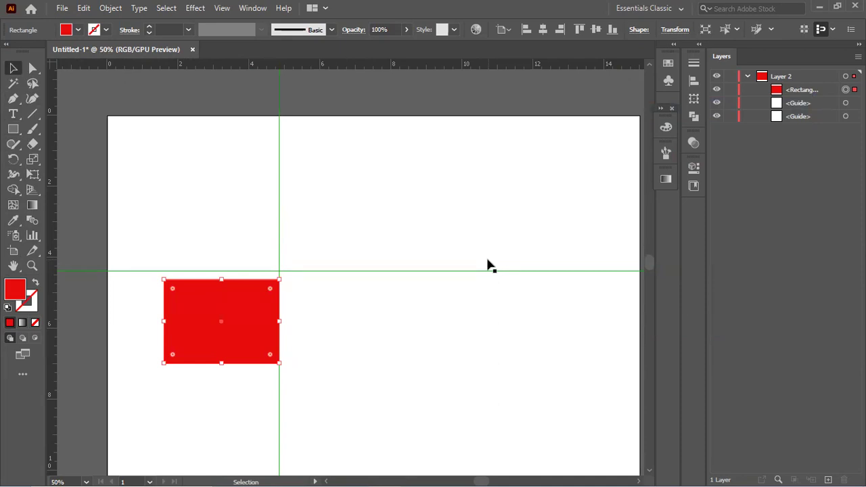
left_click_drag(280, 201, 291, 217)
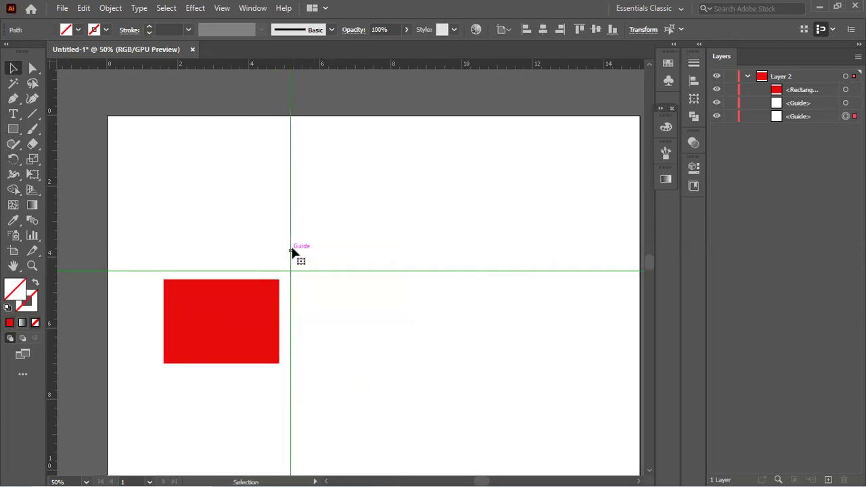
left_click_drag(291, 250, 279, 253)
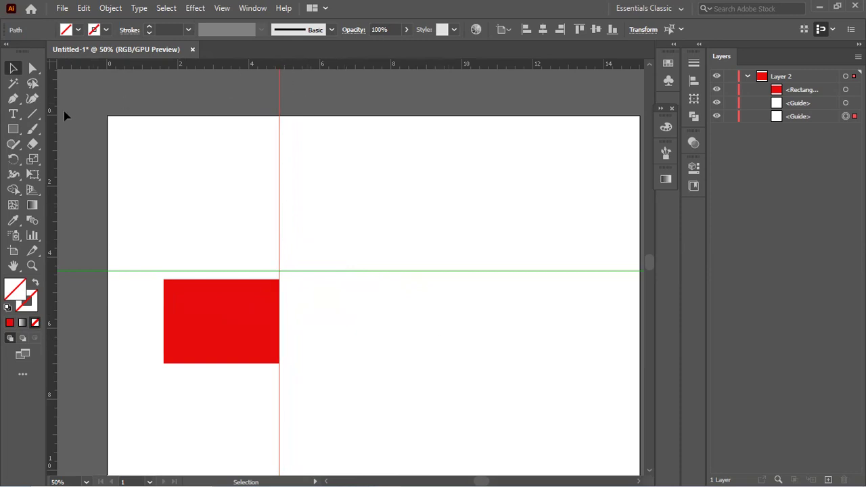
- Remove the vertical guide, add a new one near the red rectangle's right edge, and delete that one too
left_click(276, 193)
left_click_drag(280, 193, 2, 245)
key("Delete")
left_click_drag(49, 161, 282, 206)
key("Delete")
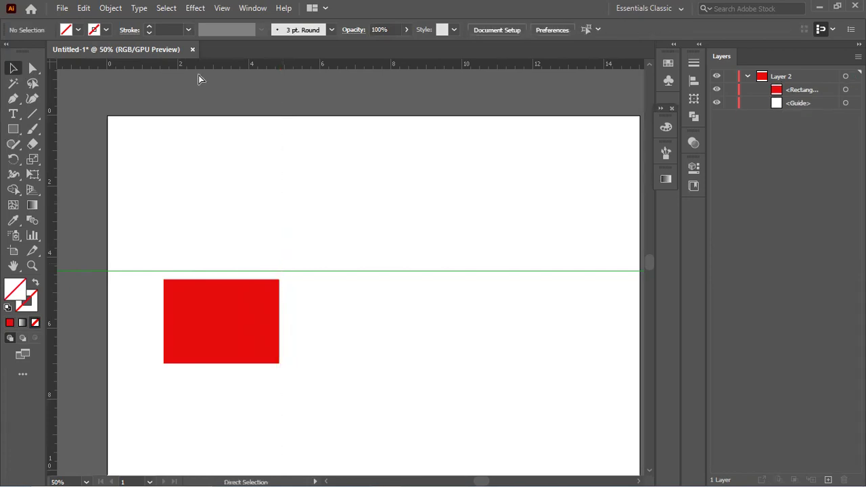
left_click(224, 8)
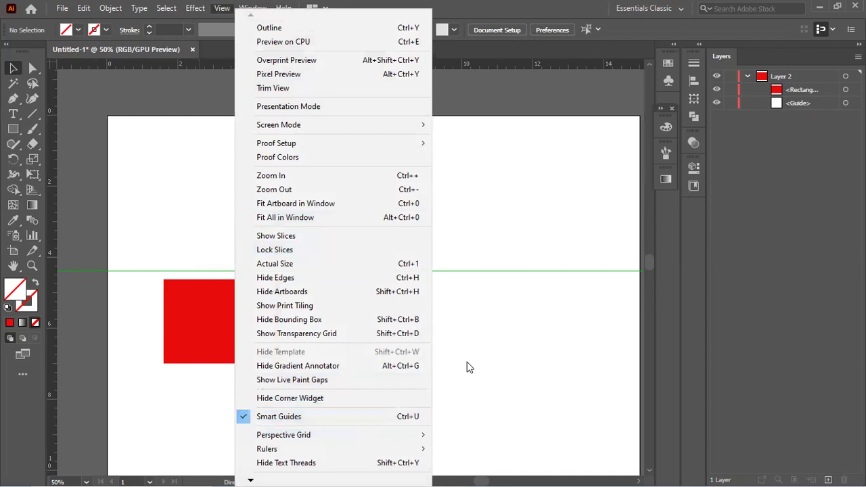
left_click(466, 368)
left_click(228, 8)
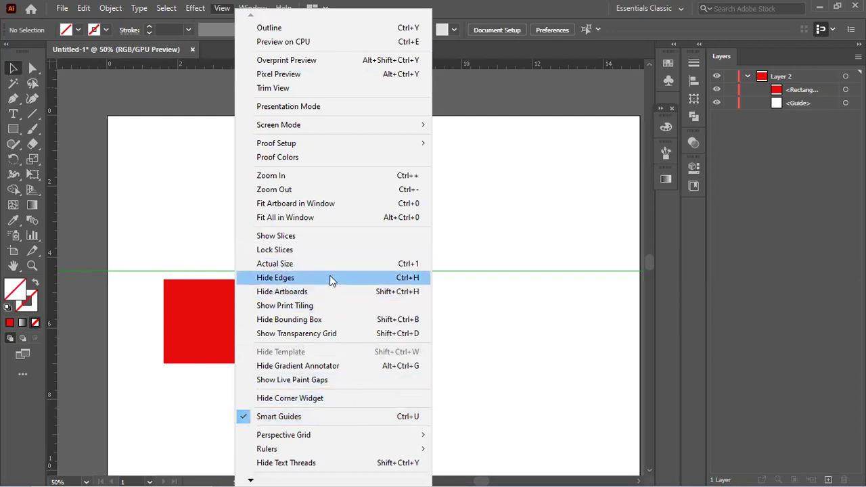
mouse_move(359, 146)
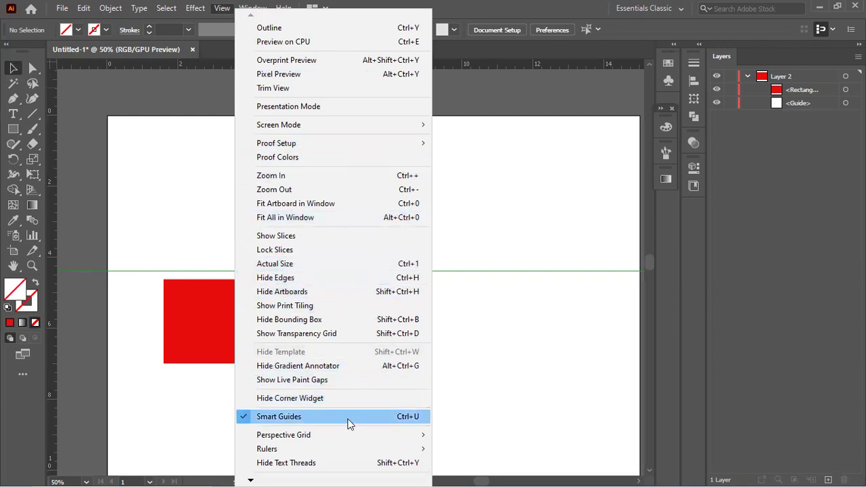
mouse_move(251, 473)
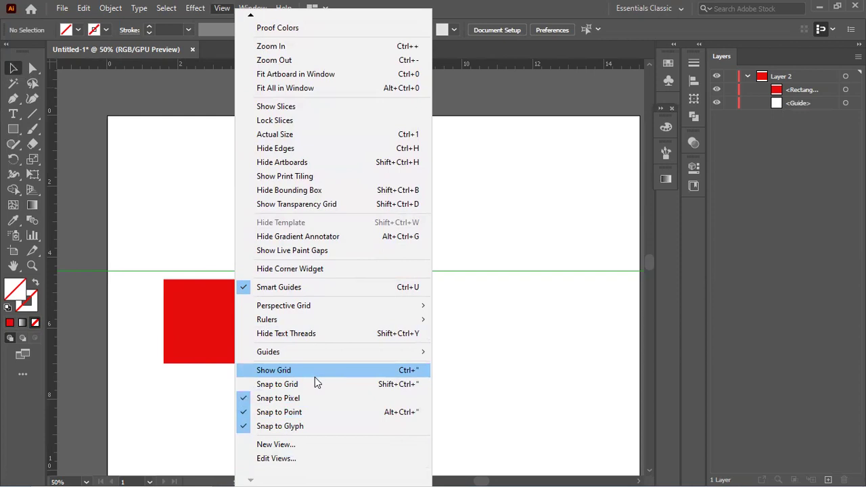
left_click(525, 410)
- Add a vertical guide along the red rectangle's right edge
left_click_drag(52, 321, 279, 351)
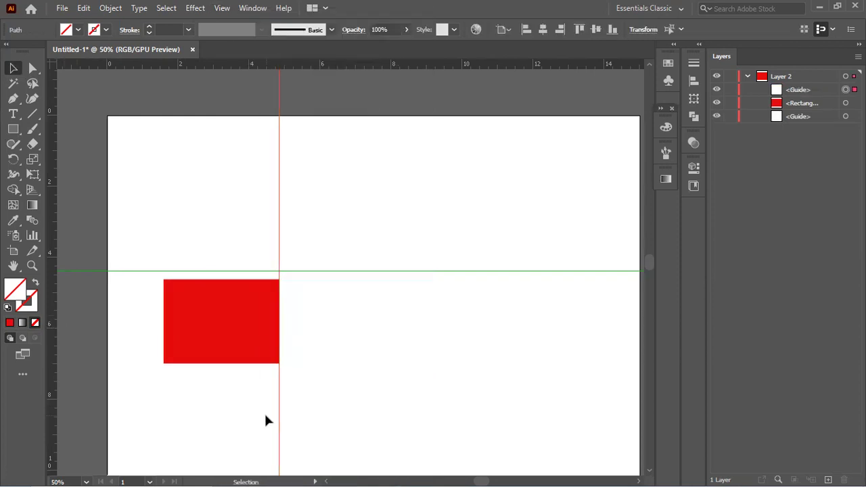
scroll(283, 278, "up", 1)
scroll(283, 277, "down", 1)
left_click(278, 73)
left_click(278, 70)
- Set the ruler origin to the intersection of the guides, and snap the rectangle's upper-right corner to it
left_click_drag(53, 66, 280, 275)
left_click_drag(238, 303, 239, 296)
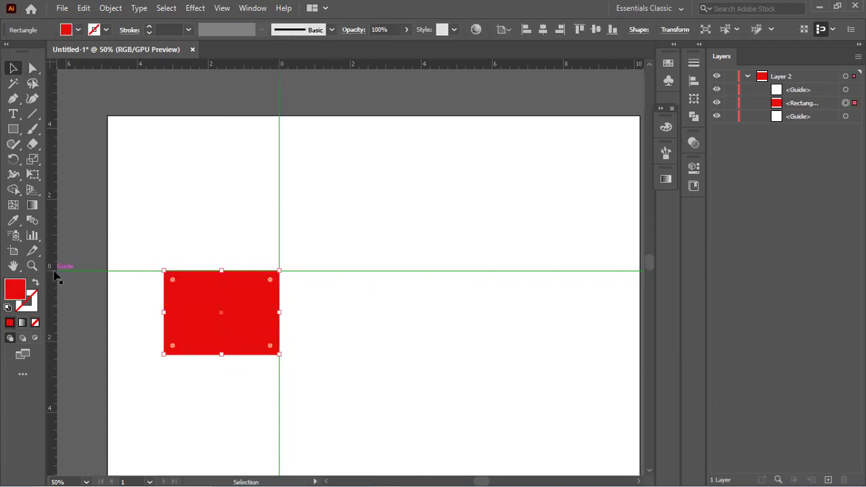
- Add a vertical guide at 2 in and a horizontal guide at 4 in, measured from the new ruler origin
left_click(70, 250)
left_click_drag(69, 251, 350, 305)
left_click_drag(332, 67, 263, 391)
- Duplicate the red rectangle, and place the copy's upper-left corner where the 0 in vertical and 4 in horizontal guides cross
left_click(242, 293)
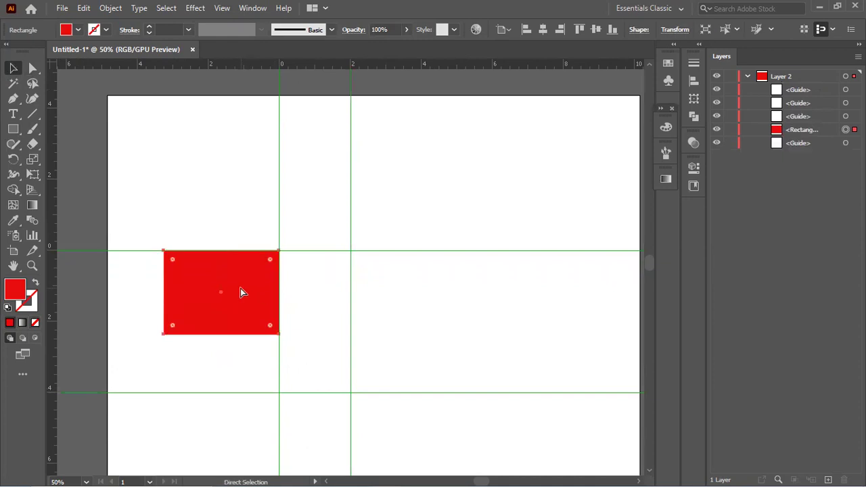
key("ctrl+c")
key("ctrl+v")
left_click_drag(337, 284, 388, 441)
left_click_drag(407, 426, 342, 429)
- Move the 2 in vertical guide to about 5.9 in, and undo the move
scroll(321, 394, "down", 3)
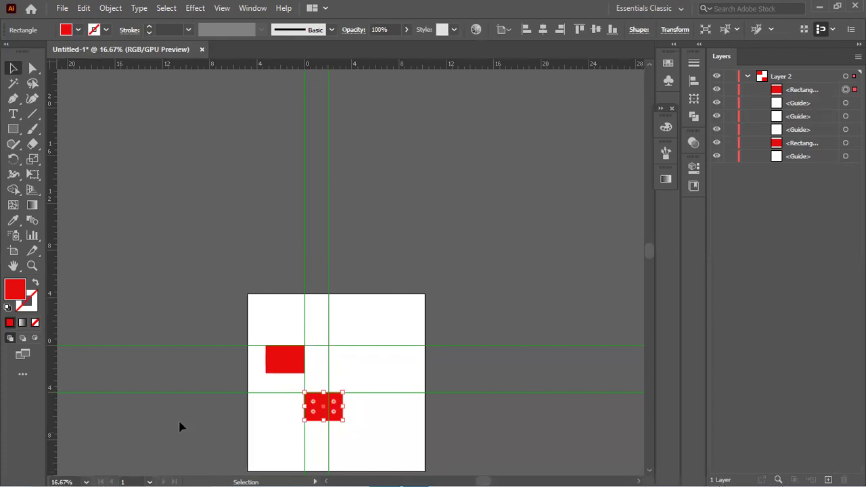
left_click_drag(259, 333, 222, 182)
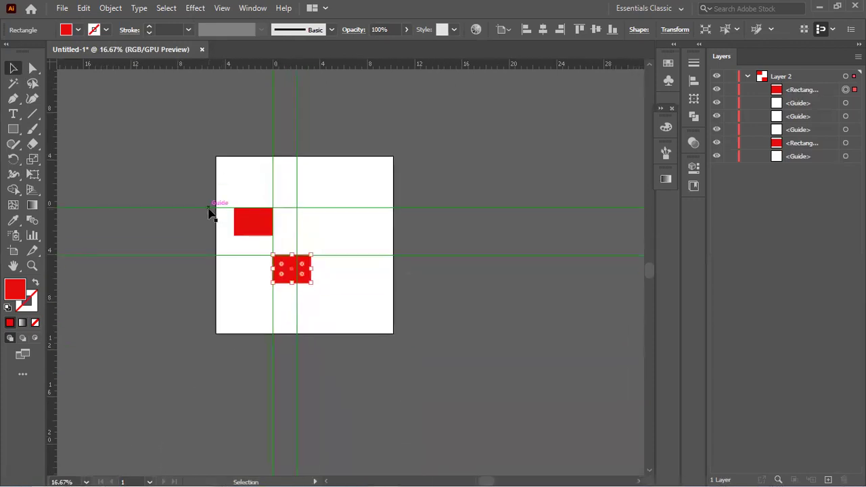
left_click(359, 125)
left_click_drag(296, 140, 342, 139)
key("ctrl+z")
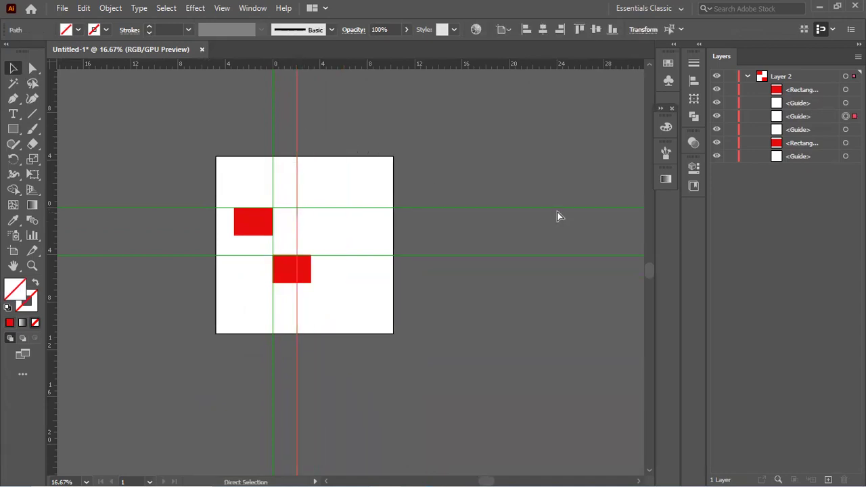
- Lock all the guides in the document
scroll(271, 157, "up", 1)
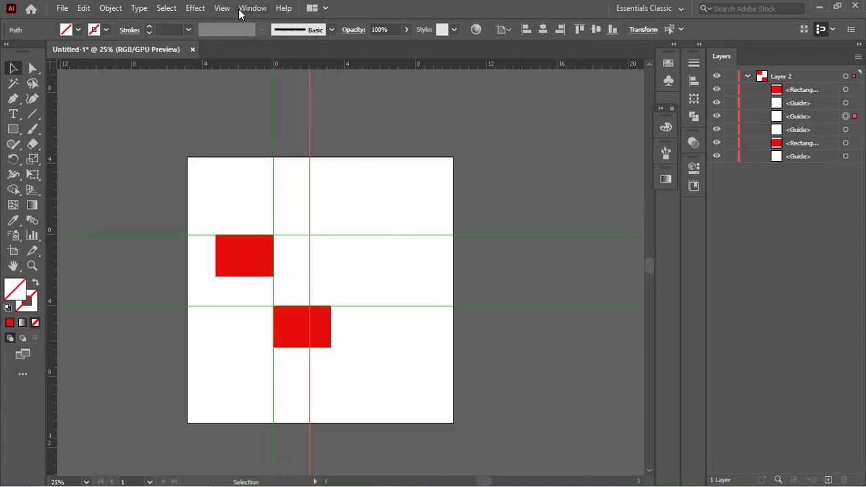
left_click(222, 8)
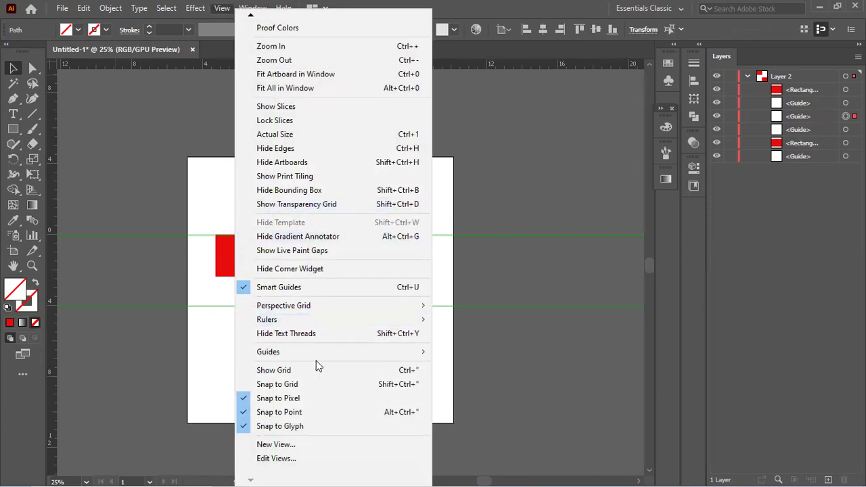
mouse_move(404, 321)
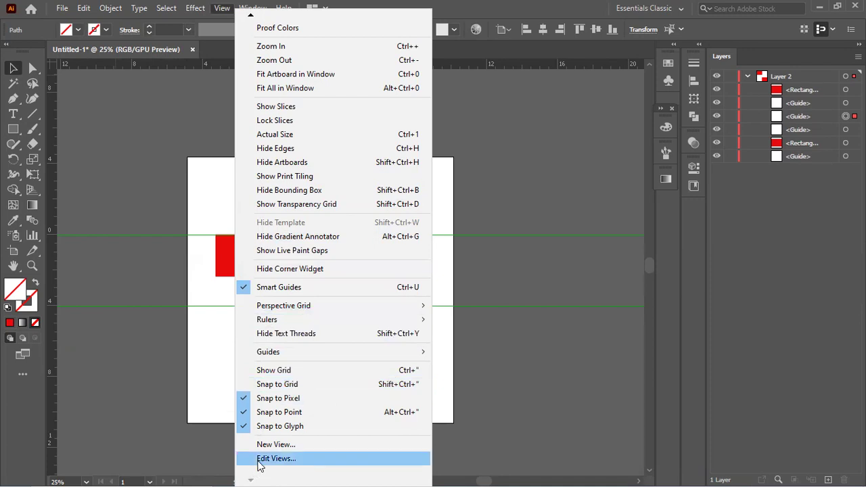
mouse_move(300, 352)
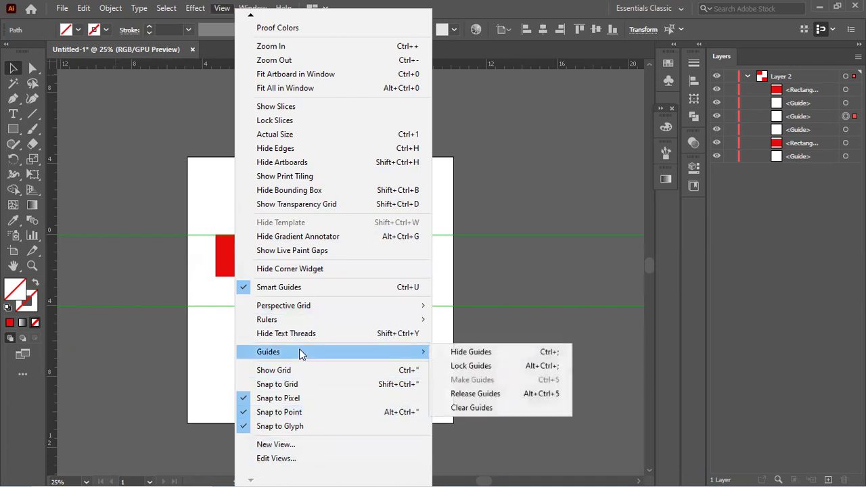
left_click(510, 366)
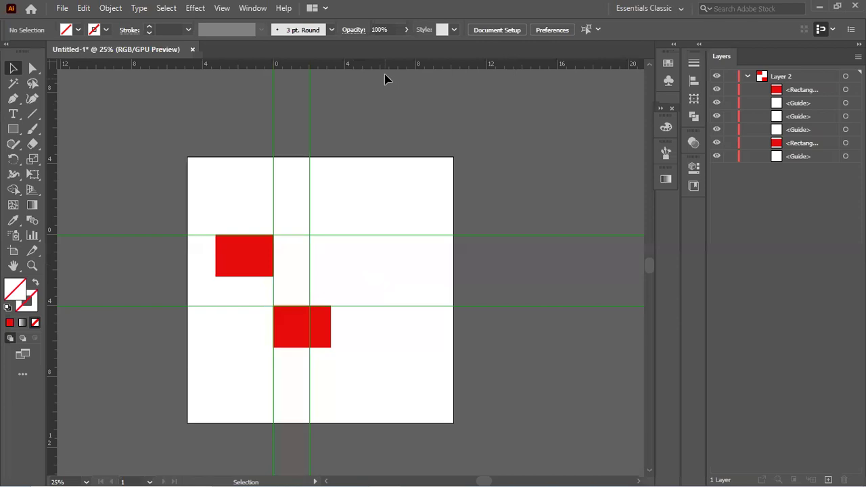
- Add a horizontal guide at about 2.4 in, just below the upper rectangle, and hide and reshow all guides
left_click_drag(375, 65, 372, 278)
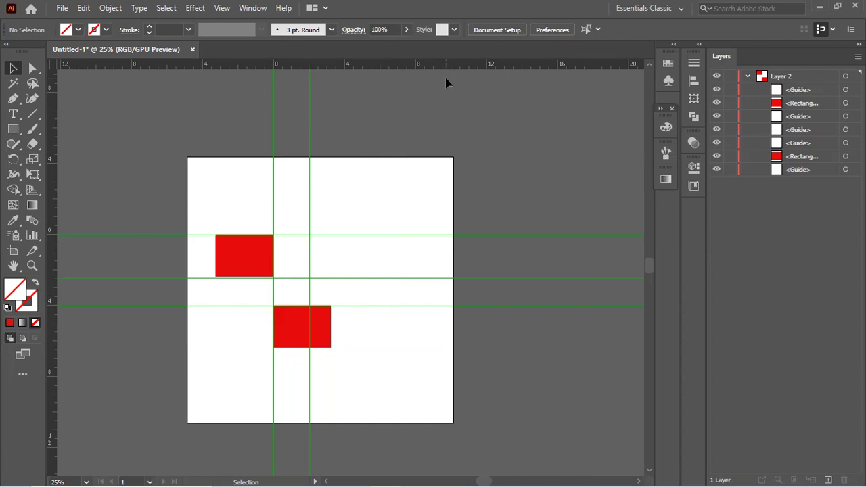
key("ctrl+semicolon")
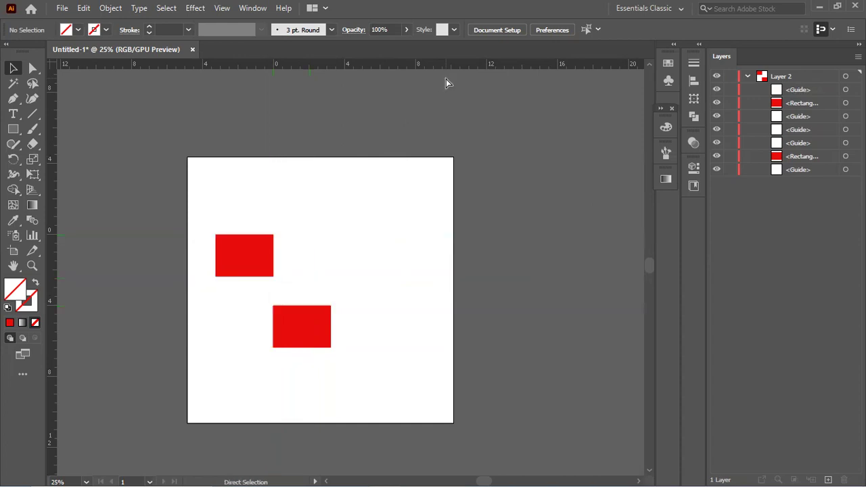
key("ctrl+semicolon")
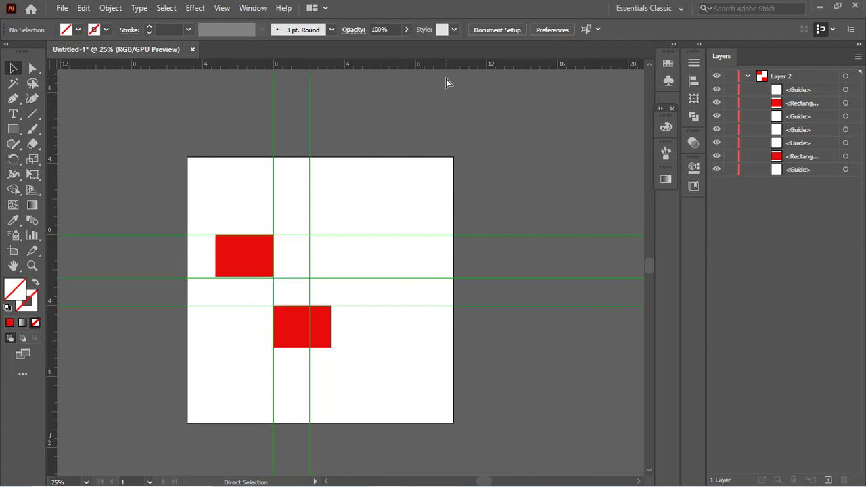
- Unlock all the guides in the document
left_click(223, 8)
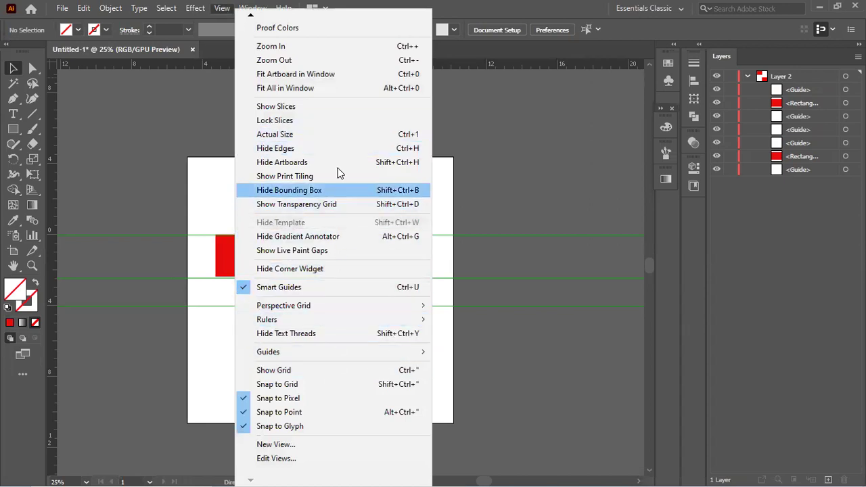
mouse_move(351, 352)
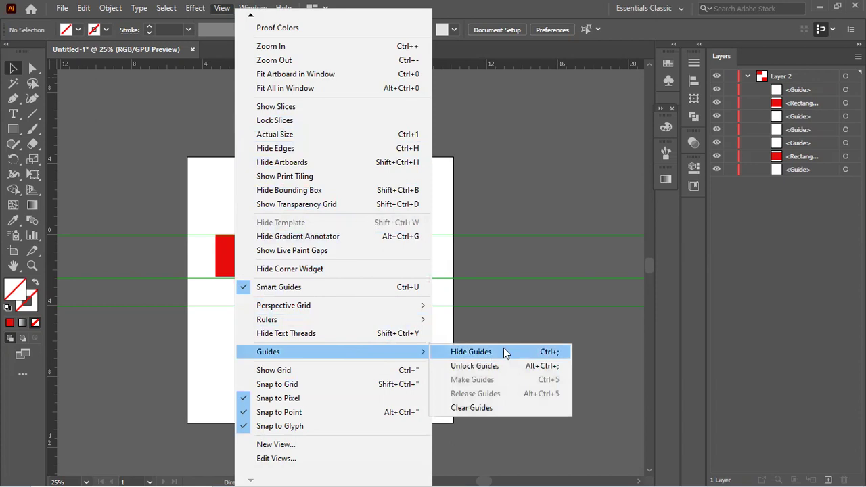
left_click(548, 367)
- Delete the three horizontal guides and the two vertical guides
left_click_drag(371, 233, 410, 332)
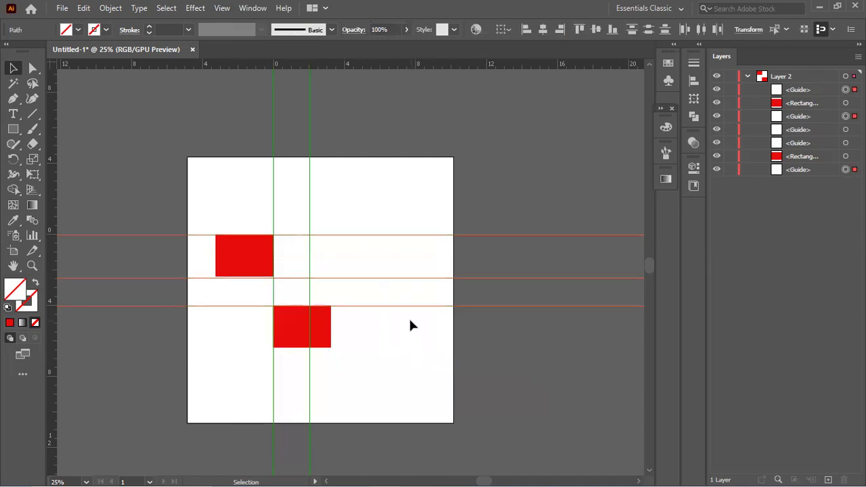
key("Delete")
left_click_drag(261, 170, 375, 203)
key("Delete")
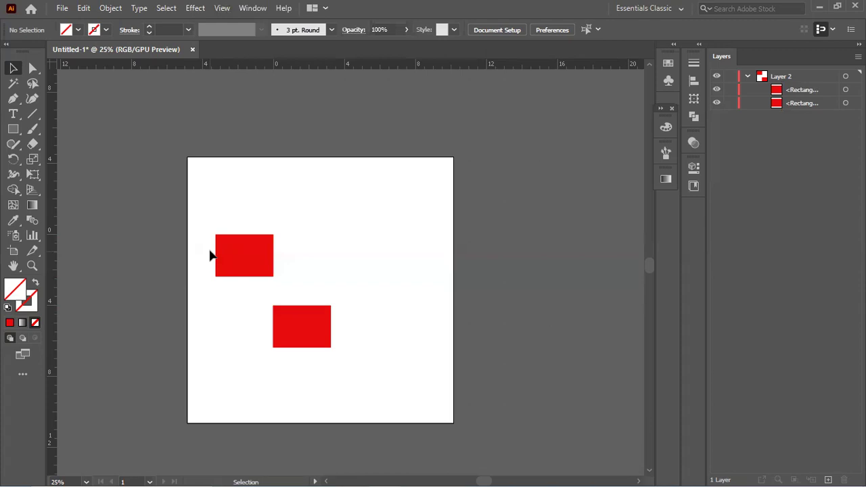
- Move the upper rectangle directly above the other one with their sides aligned, and round its corners
left_click_drag(255, 249, 309, 269)
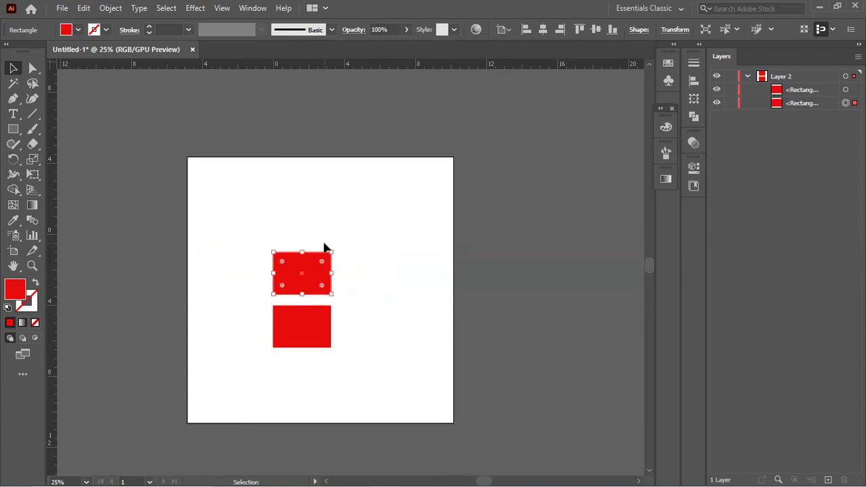
mouse_move(321, 262)
left_mouse_down()
mouse_move(313, 266)
mouse_move(324, 262)
left_mouse_up()
left_click(220, 13)
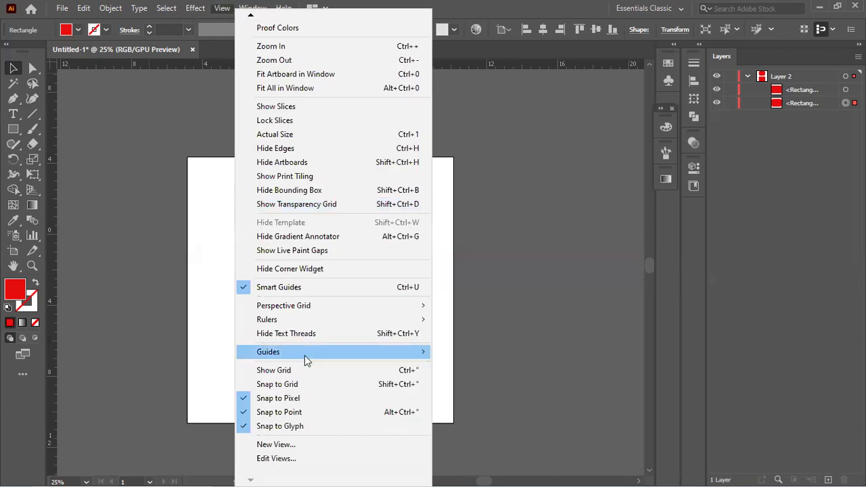
mouse_move(305, 359)
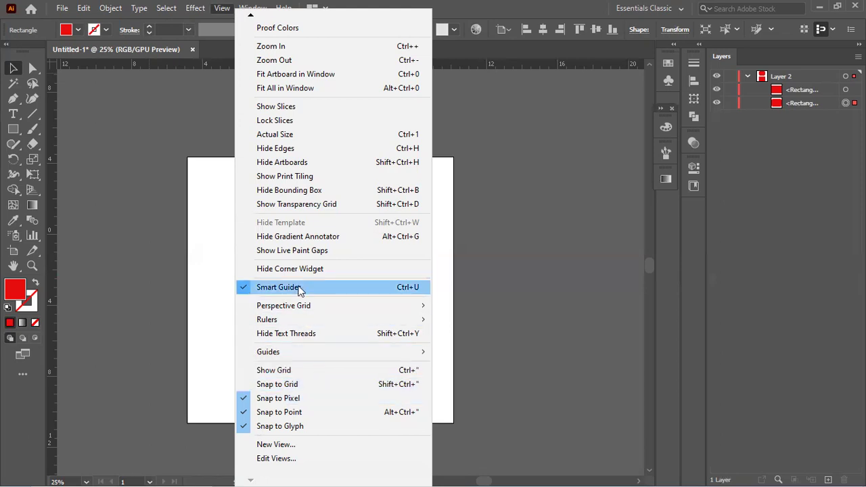
left_click(660, 274)
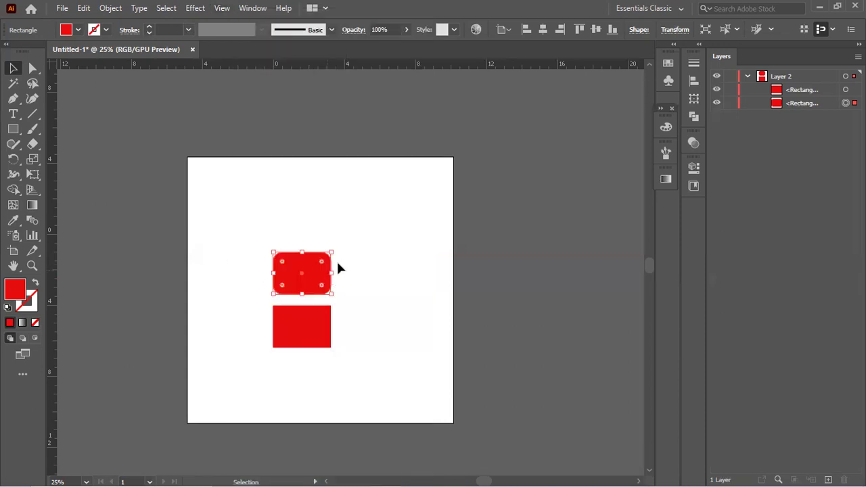
- Fill the rounded rectangle with blue, and shrink it toward its lower-left corner to about 1.7 by 1.5 in
double_click(15, 290)
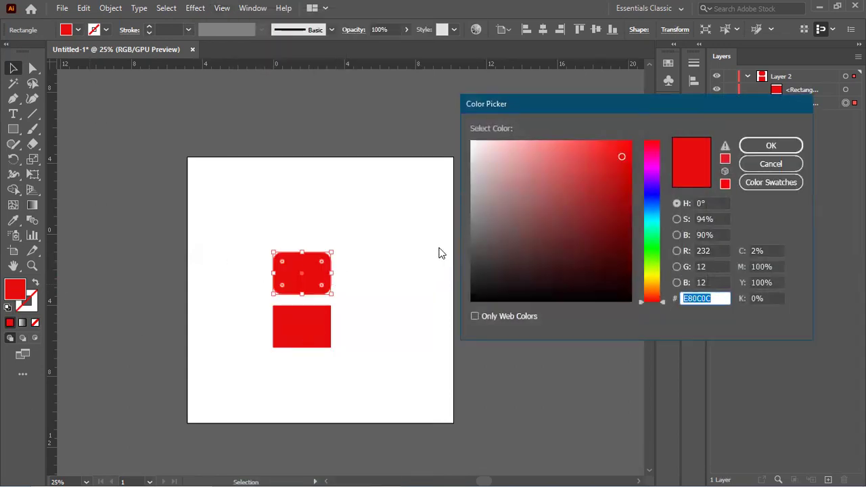
left_click(646, 193)
left_click(627, 168)
left_click(636, 151)
left_click(744, 146)
left_click_drag(333, 252, 304, 268)
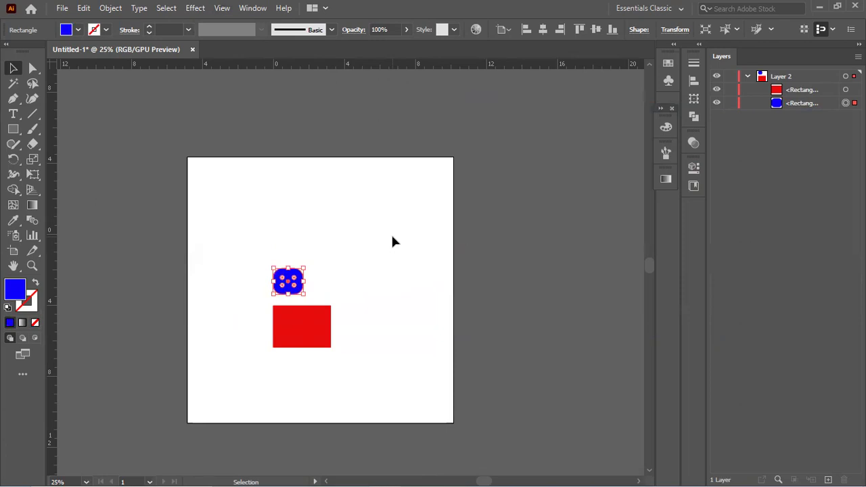
- Reduce the corner rounding of the blue rectangle and centre it behind the red rectangle, then deselect it
key("ctrl+=")
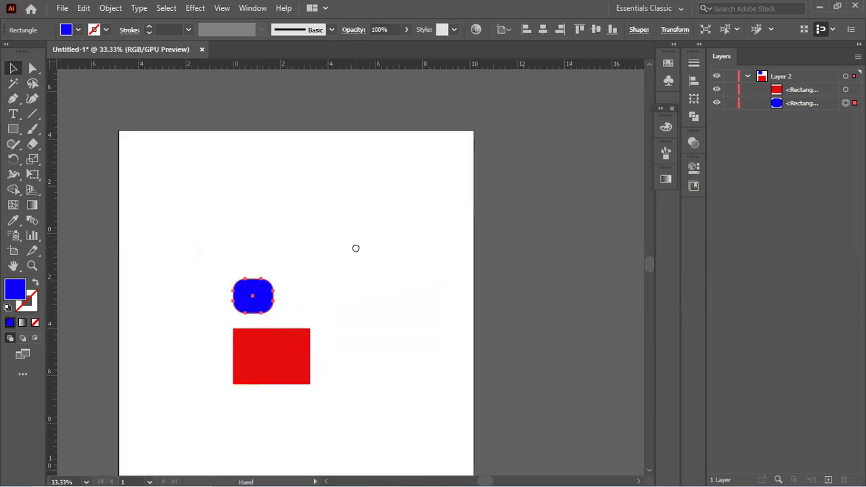
key("ctrl+=")
key("ctrl+=")
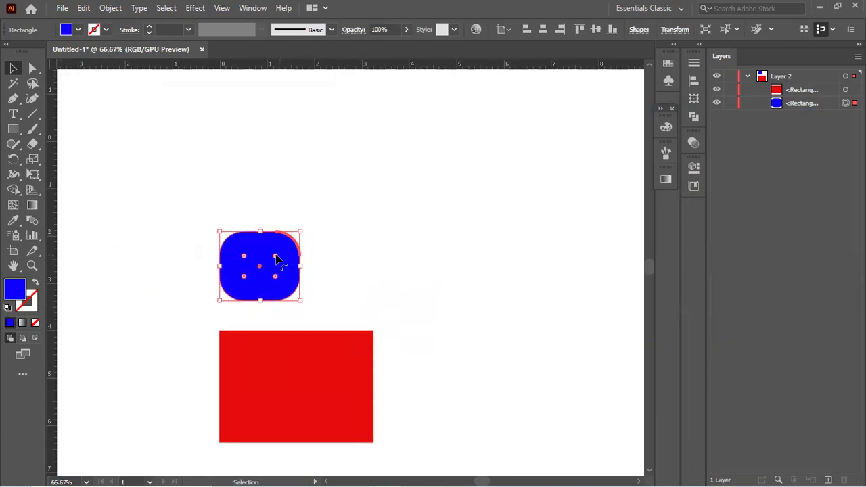
left_click_drag(276, 257, 341, 323)
left_click(418, 230)
key("ctrl+minus")
key("ctrl+minus")
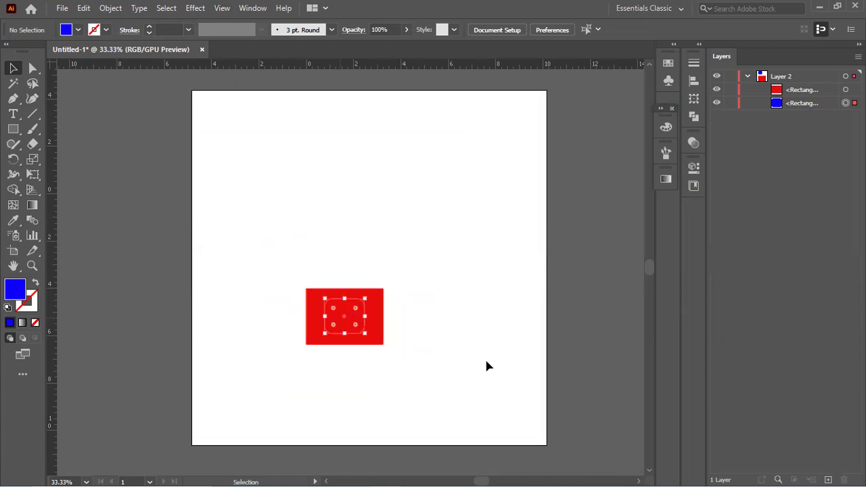
- Move the red rectangle straight up about 3.7 in so it sits above the blue one, keeping their centres vertically aligned
key("a")
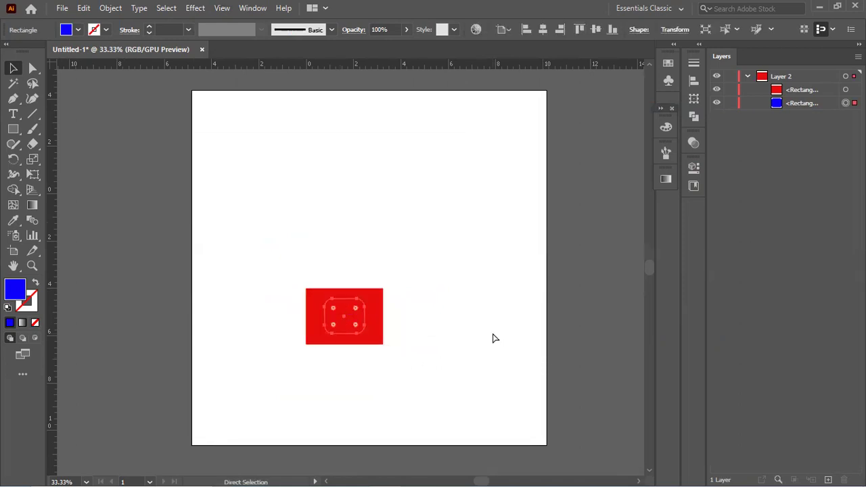
key("v")
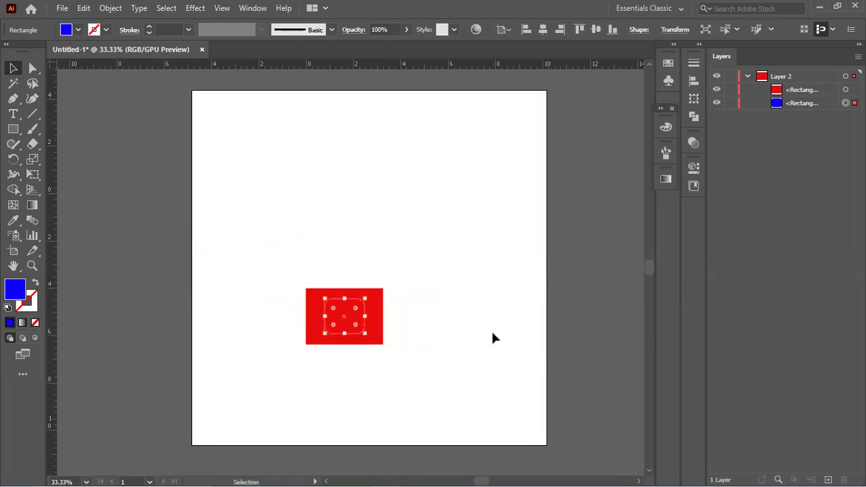
left_click(354, 347)
left_click_drag(352, 341, 351, 253)
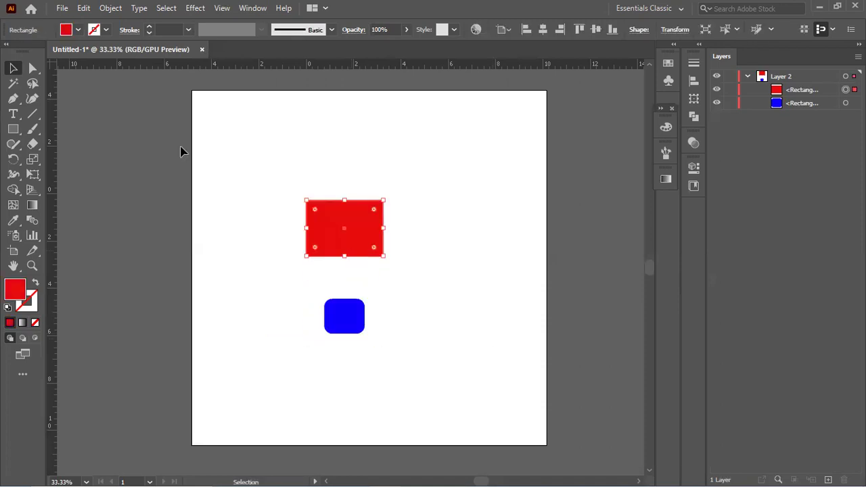
- Turn off Smart Guides and move the blue rounded rectangle freely to below and left of the red rectangle
left_click(224, 8)
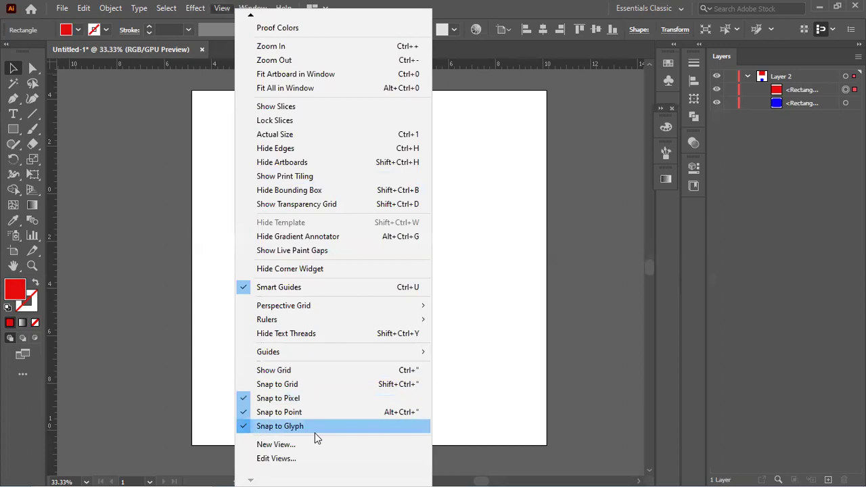
left_click(264, 292)
left_click(491, 351)
left_click_drag(342, 322, 264, 297)
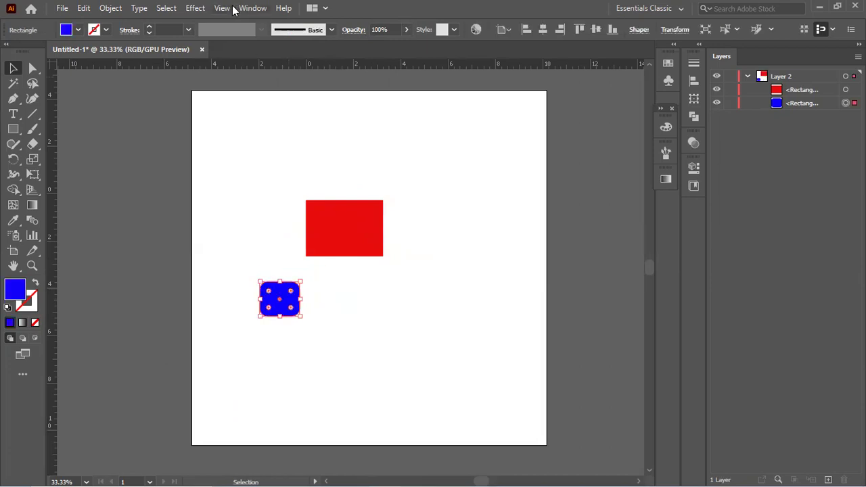
- Turn on Smart Guides and move the blue shape 5.21 in right and 0.6 in up, aligning its left edge with the red rectangle's right edge
left_click(223, 8)
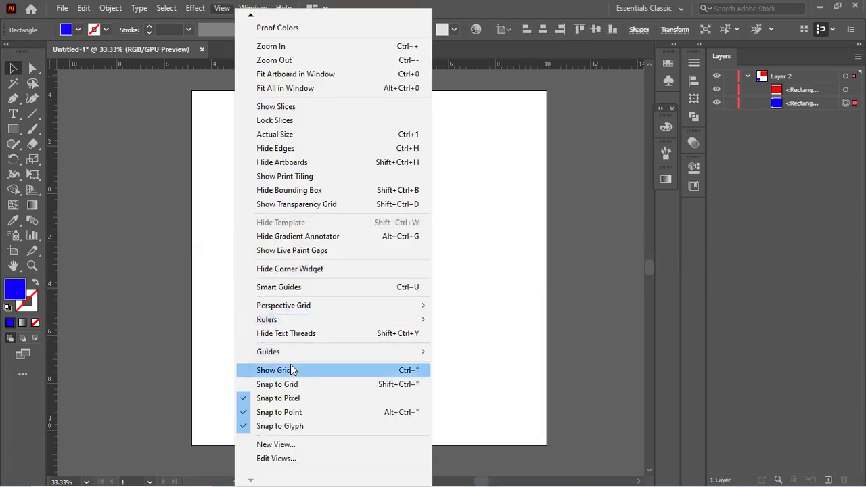
left_click(290, 291)
left_click(316, 301)
left_click_drag(285, 309, 350, 295)
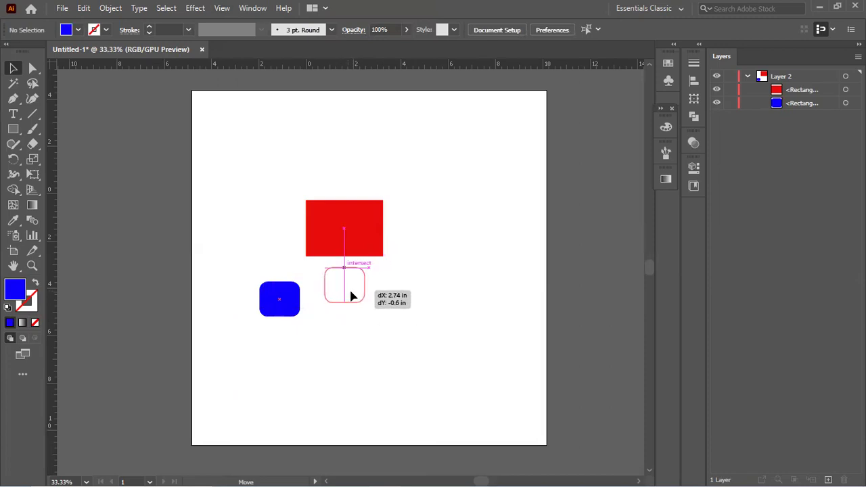
left_click_drag(350, 296, 407, 292)
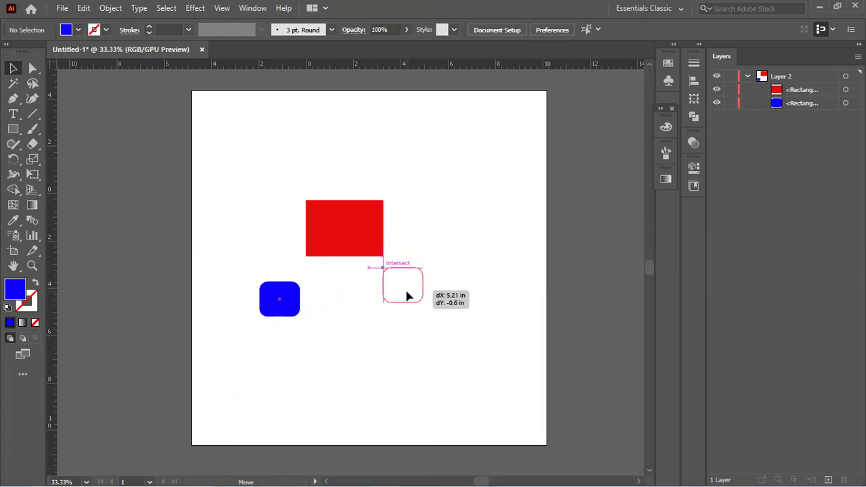
left_click_drag(407, 291, 407, 292)
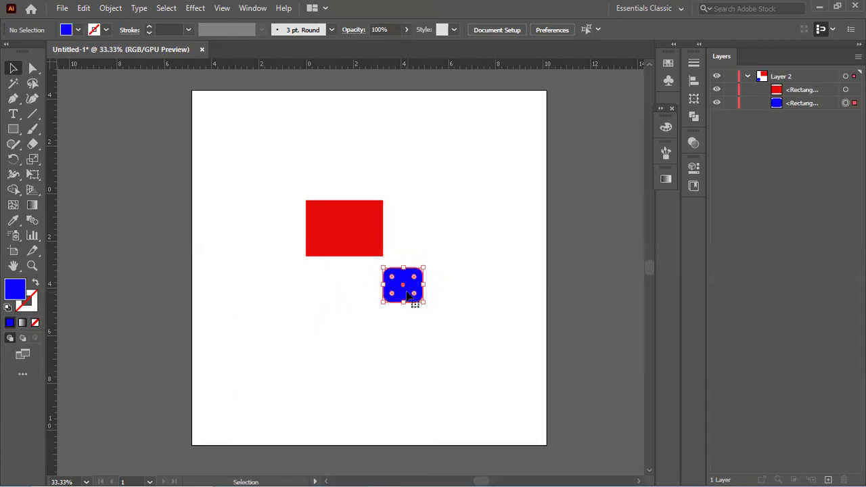